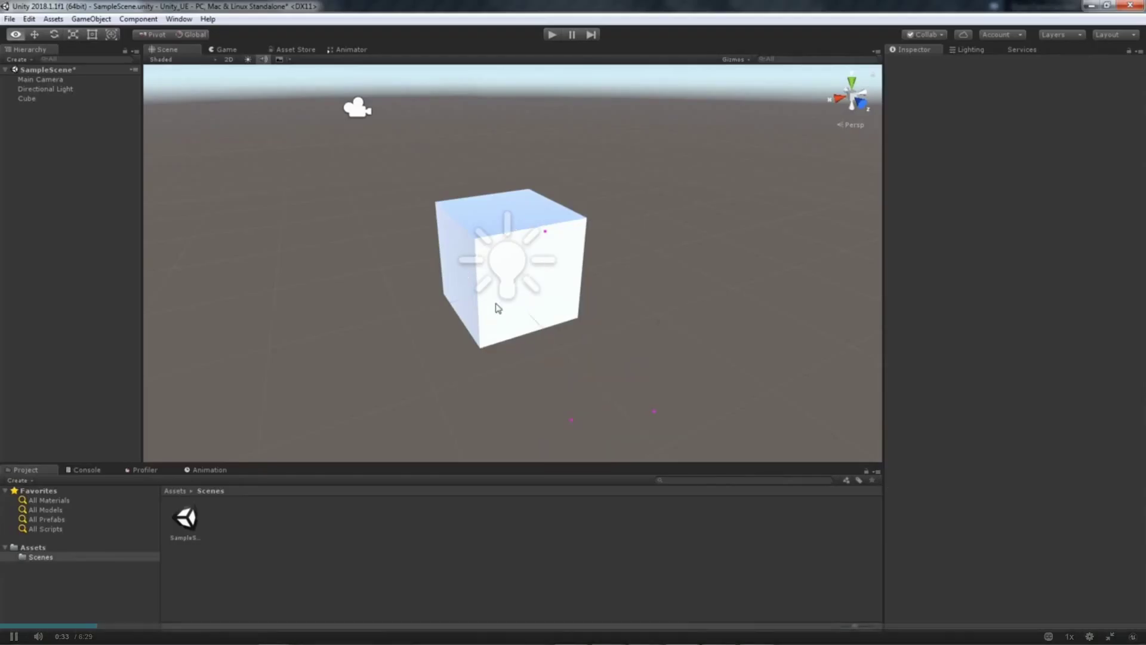
- Add Directional Light (1) to the Unity cube scene from the GameObject light options
click(91, 18)
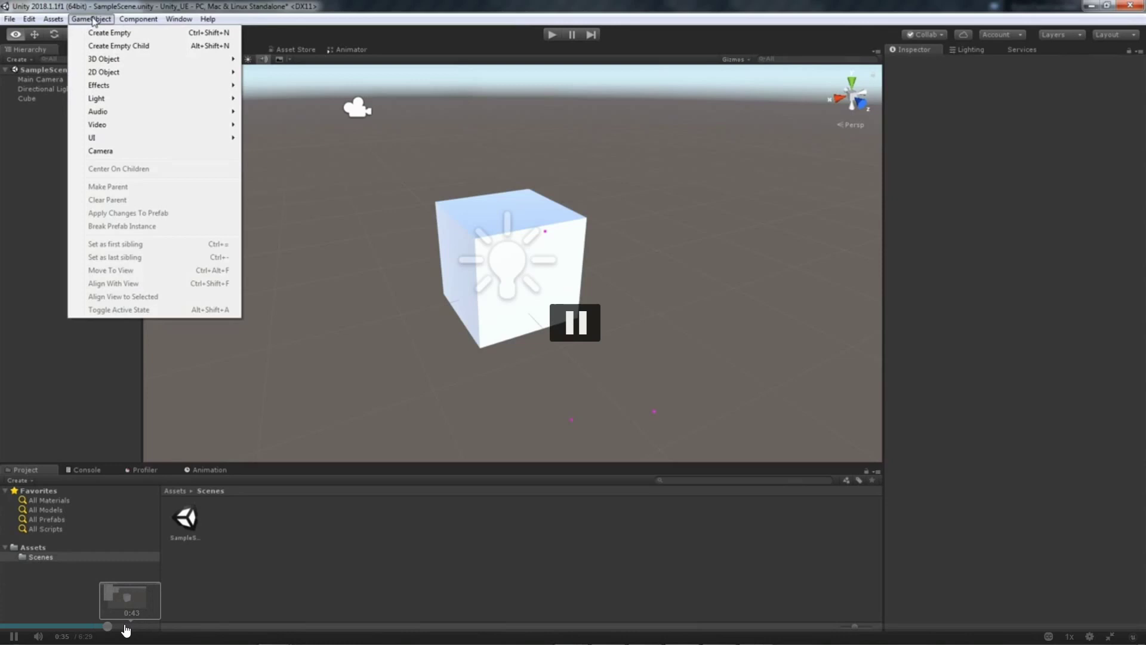
click(181, 626)
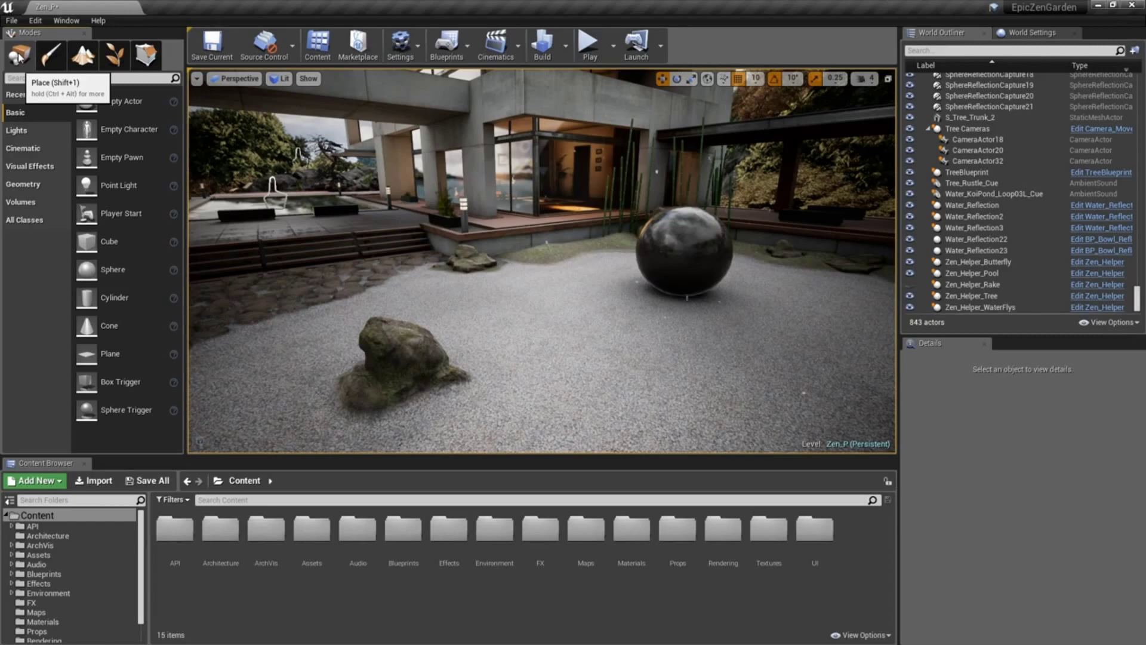
- Show the Lights category in the Modes panel: Directional, Point, Spot and Sky Light
click(23, 132)
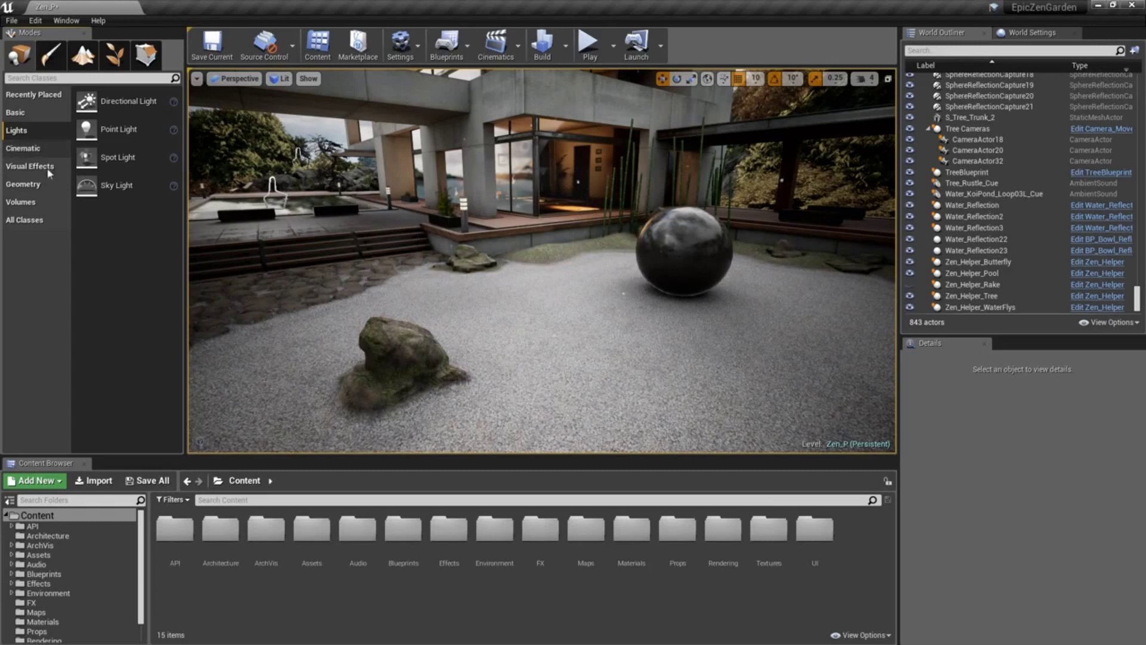
- Place a DirectionalLight in the Zen garden, raised and moved beside the dark sphere
drag(94, 109, 525, 309)
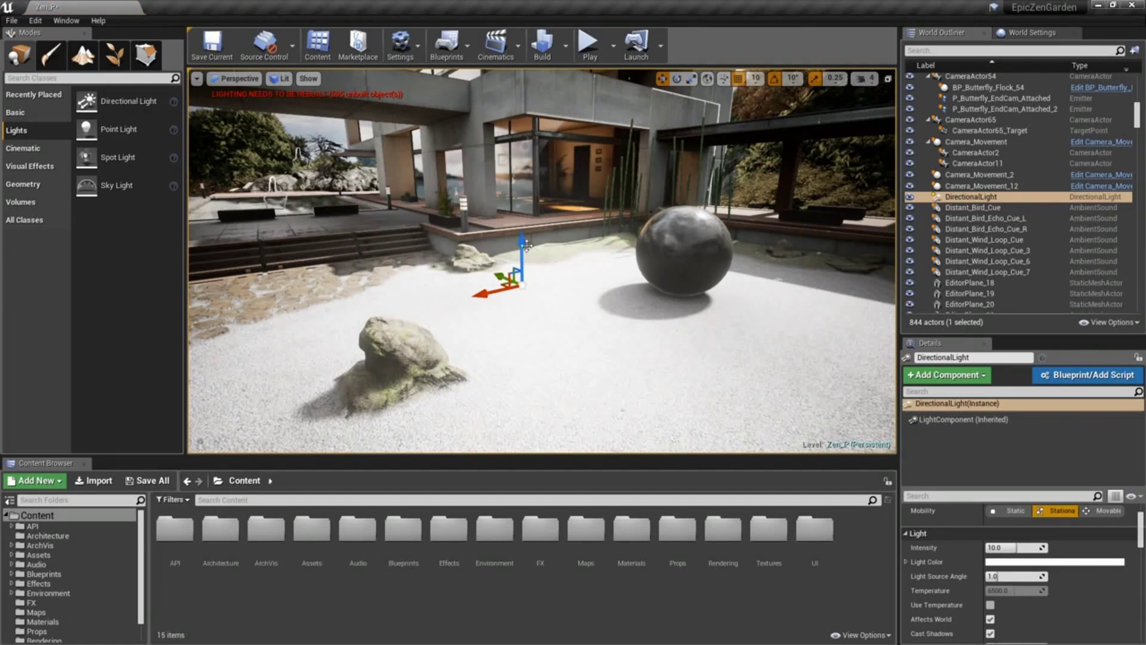
drag(524, 244, 526, 215)
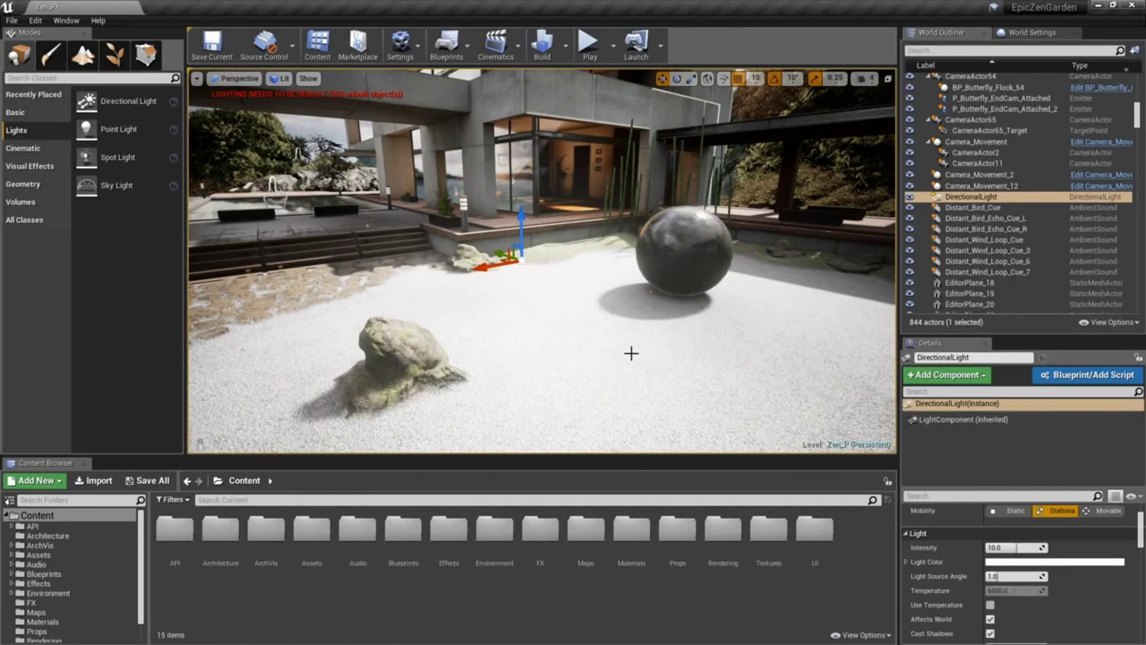
key(g)
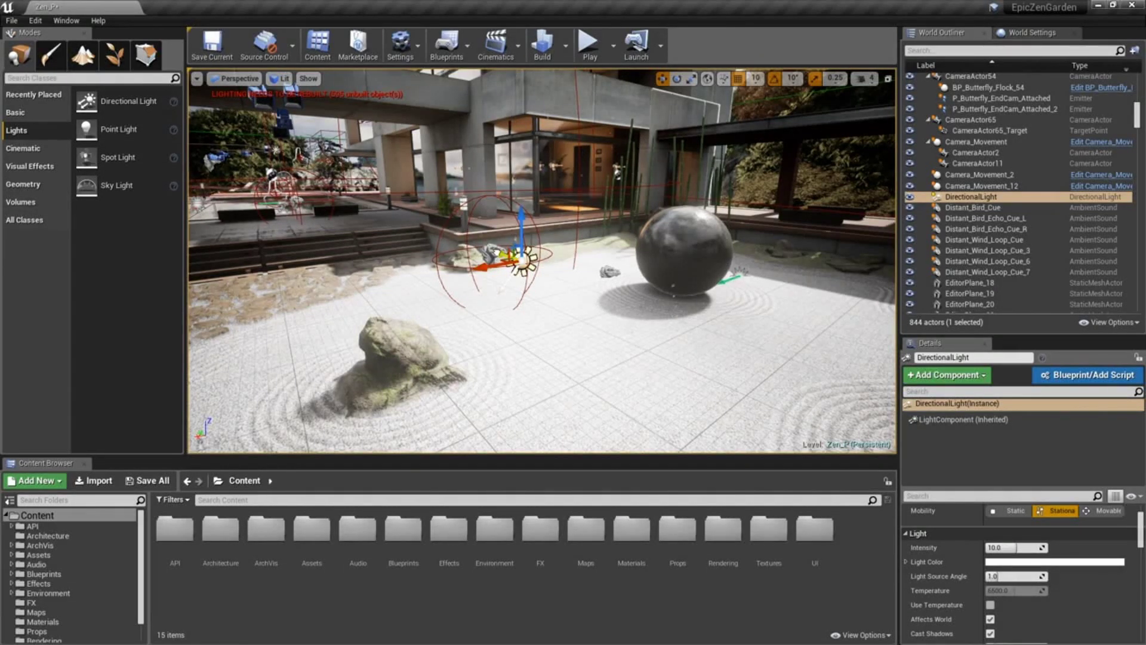
drag(507, 255, 615, 235)
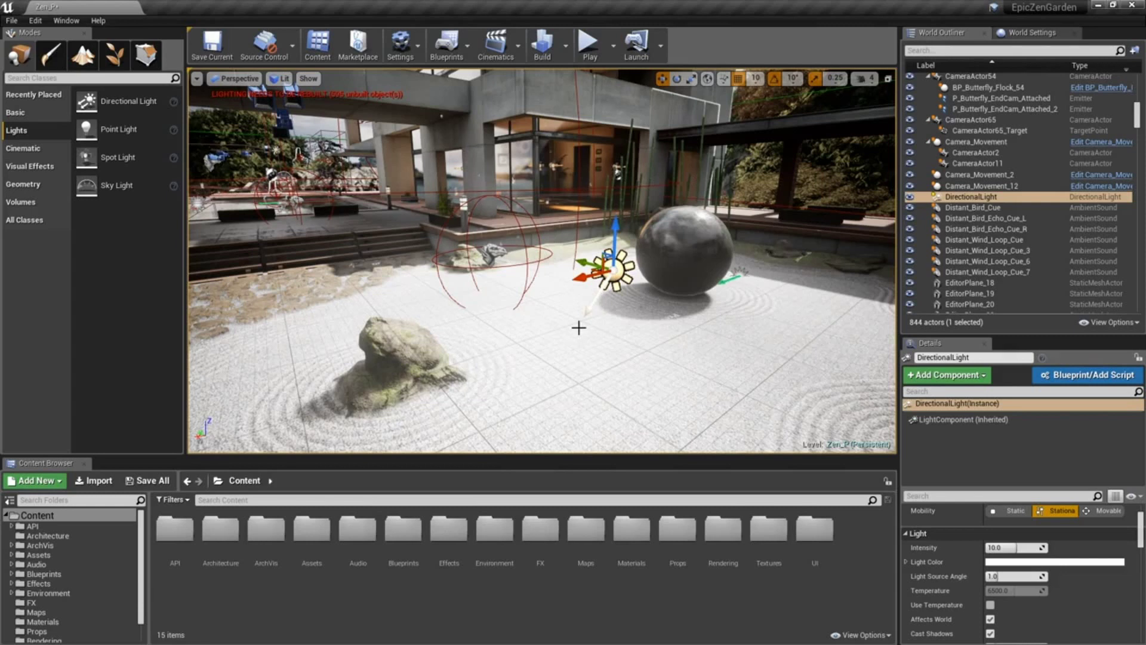
- Rotate the DirectionalLight down to about -60 degrees to deepen the sand shadows
key(e)
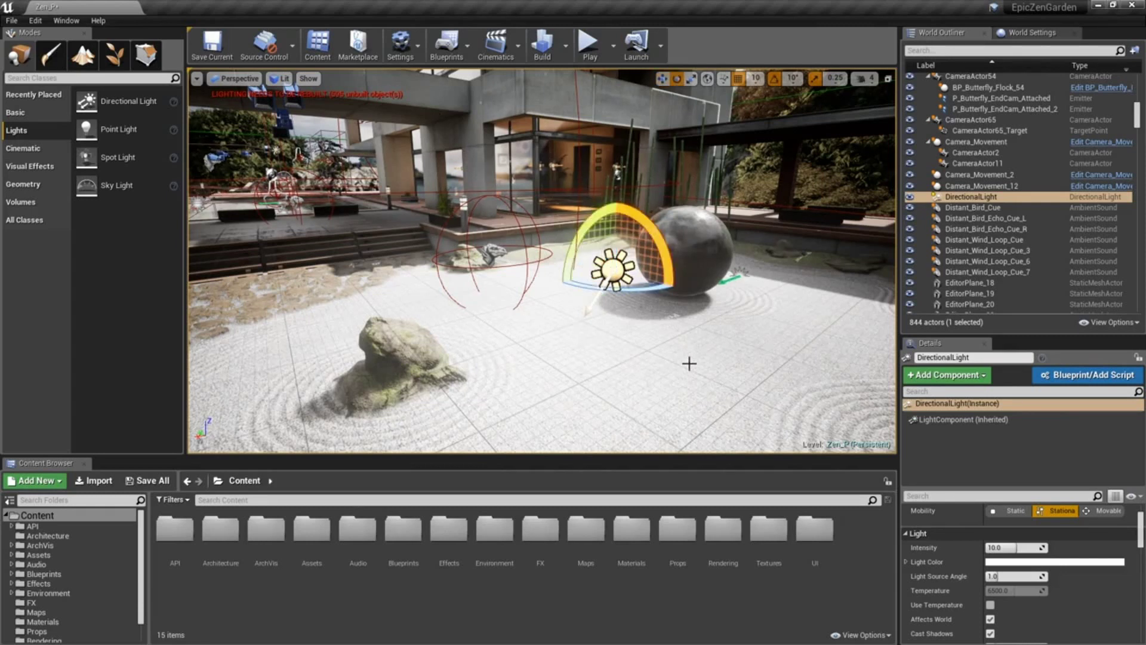
mouse_move(638, 216)
mouse_down()
mouse_move(671, 242)
mouse_move(644, 206)
mouse_move(610, 204)
mouse_move(567, 239)
mouse_move(603, 202)
mouse_move(633, 206)
mouse_up()
drag(573, 249, 575, 247)
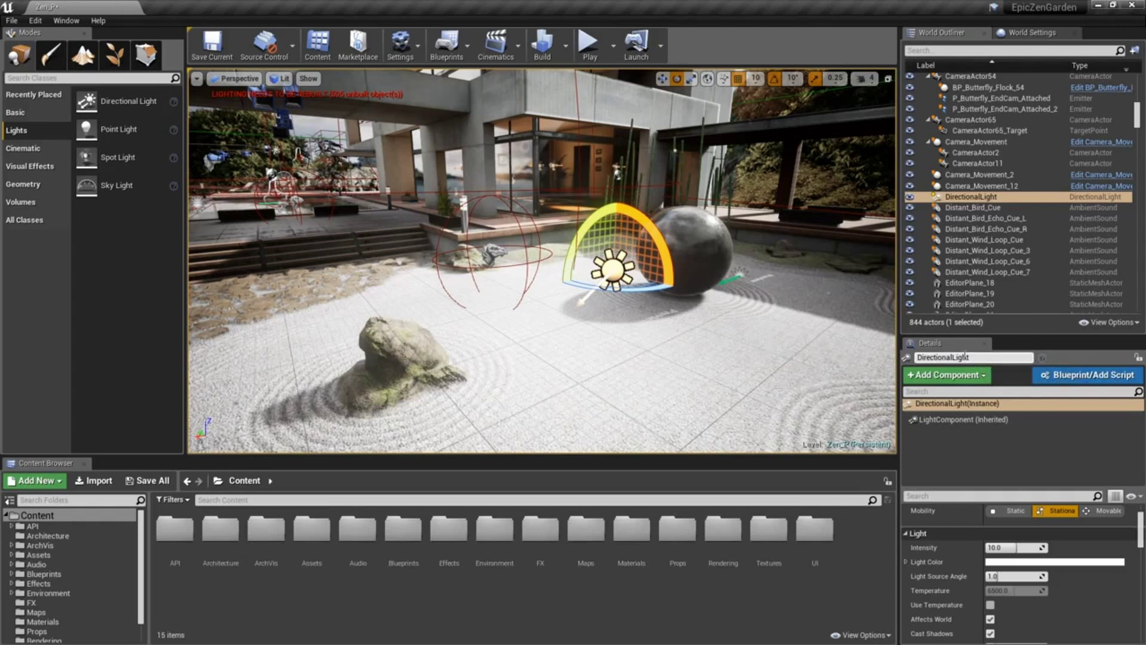
drag(1037, 487, 1037, 409)
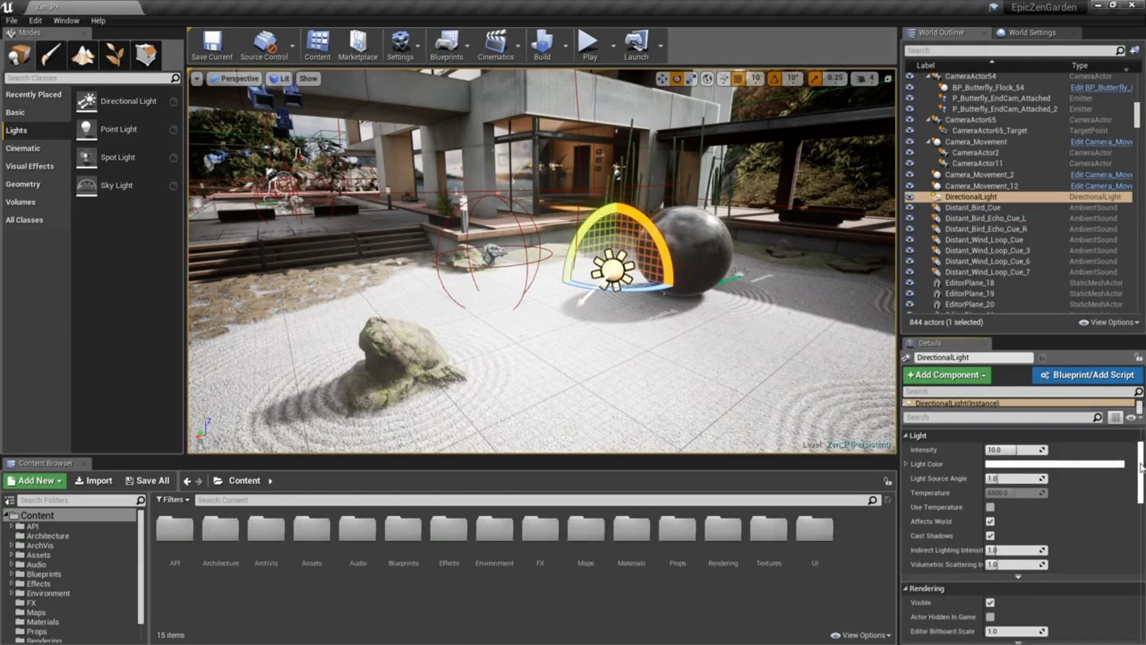
- Lower the DirectionalLight intensity to about 1.62 and colour it orange (255, 178, 71)
scroll(1141, 459, up, 1)
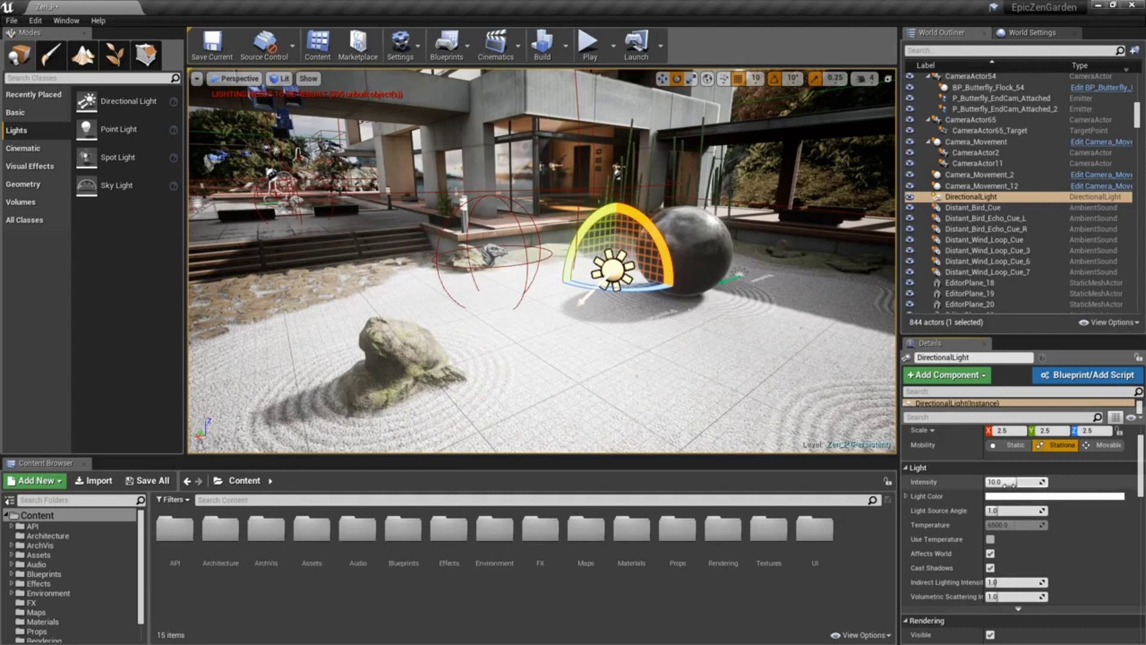
drag(1013, 482, 1069, 509)
click(906, 497)
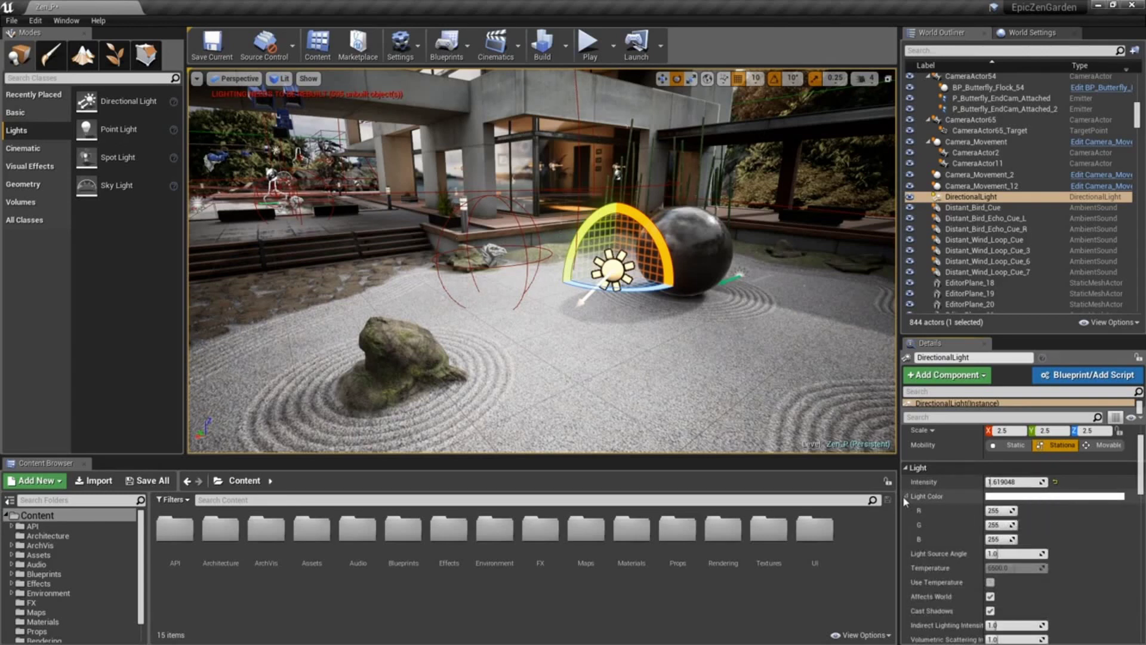
click(1030, 496)
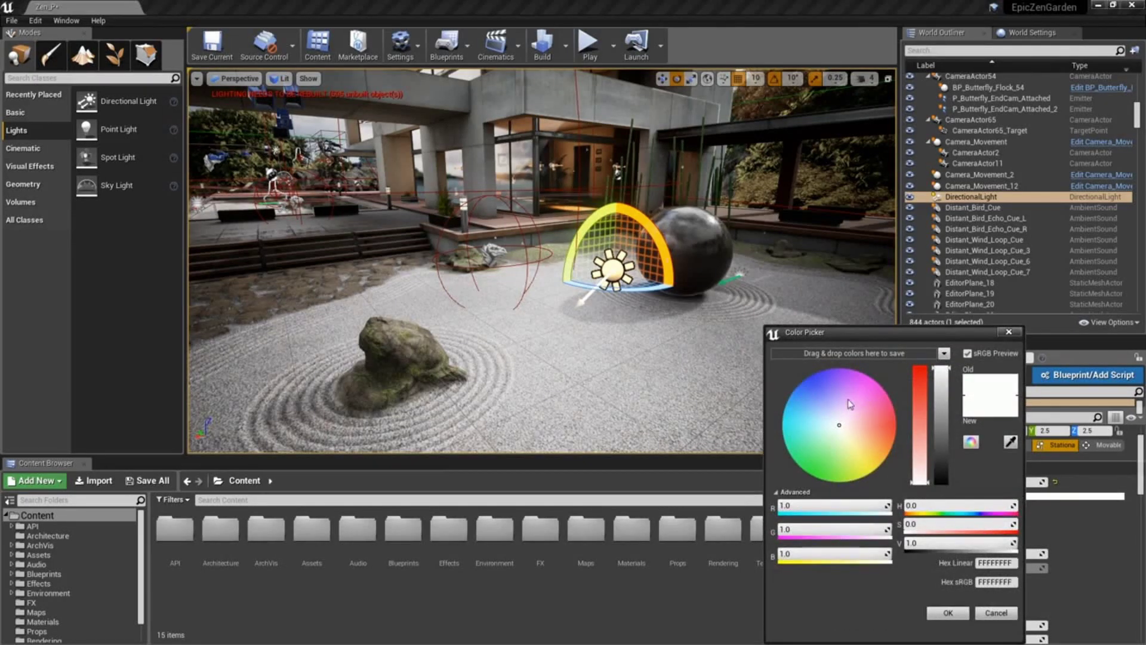
drag(841, 427, 888, 447)
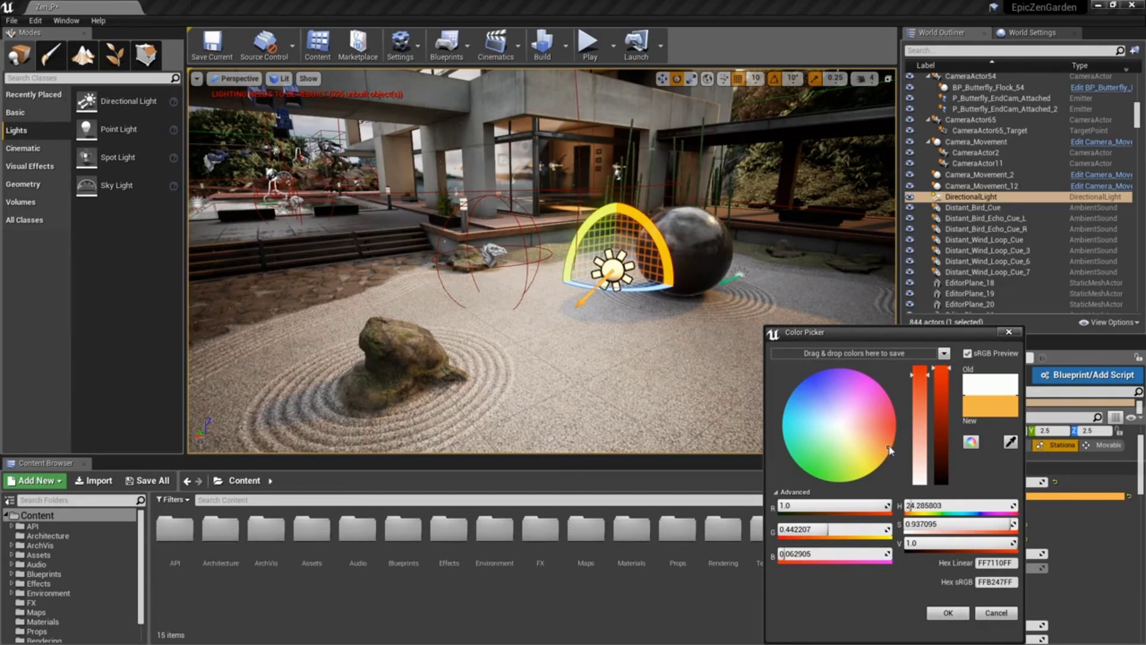
click(949, 614)
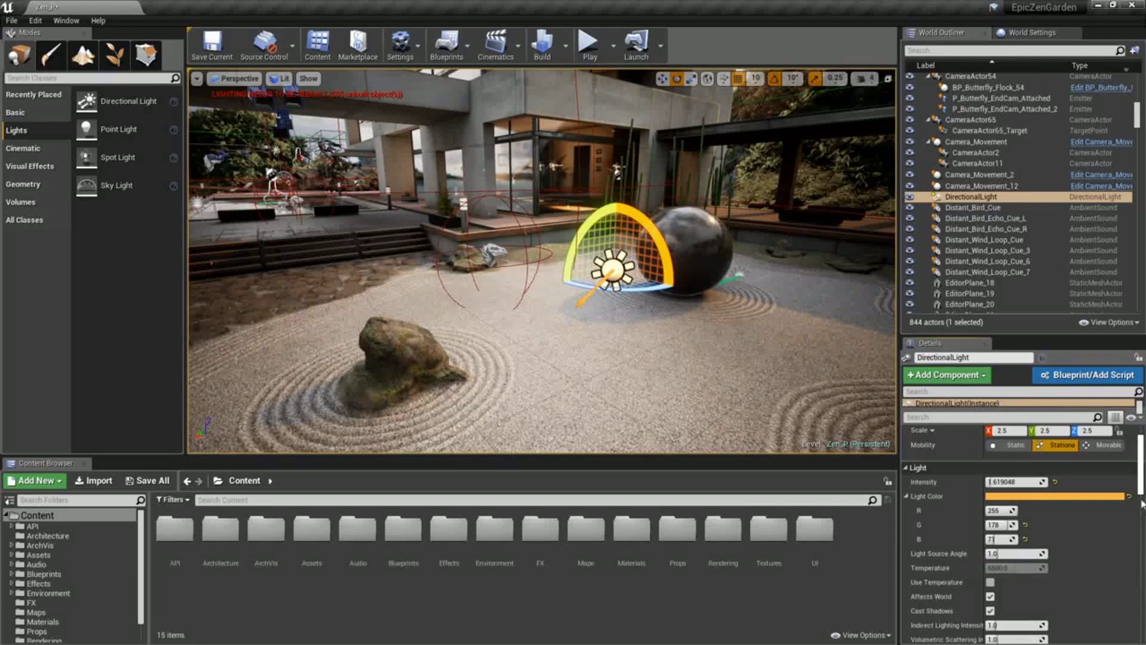
scroll(1140, 472, down, 5)
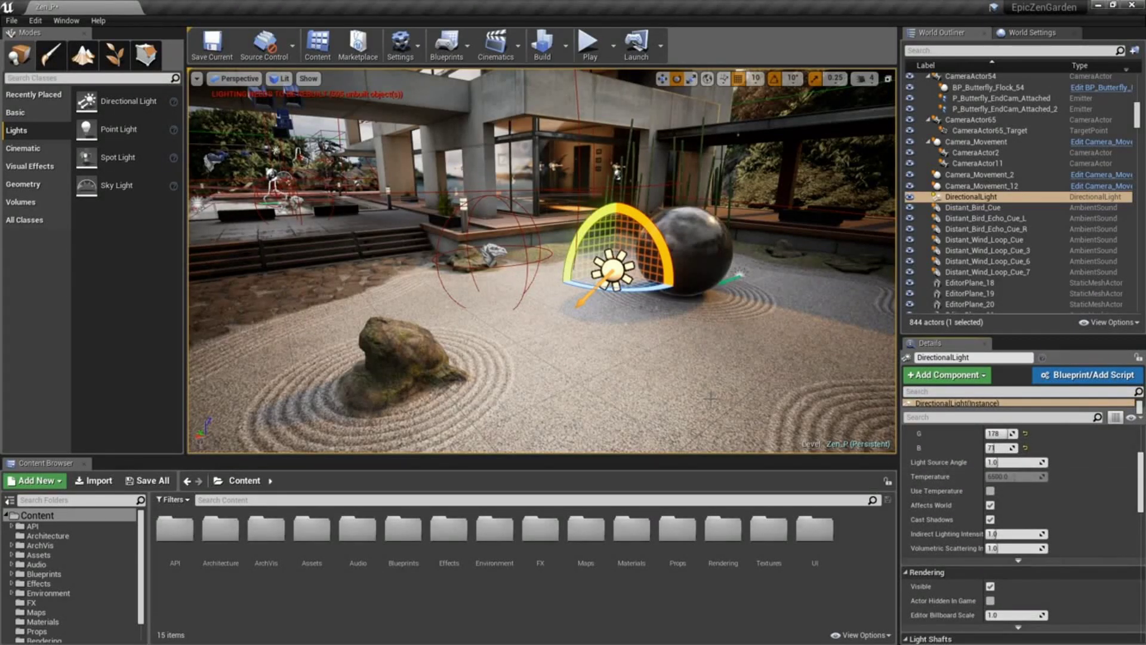
- Raise the Light Source Angle to about 1.24, leaving Use Temperature off
mouse_move(1014, 463)
mouse_down()
mouse_move(1033, 462)
mouse_move(1019, 463)
mouse_up()
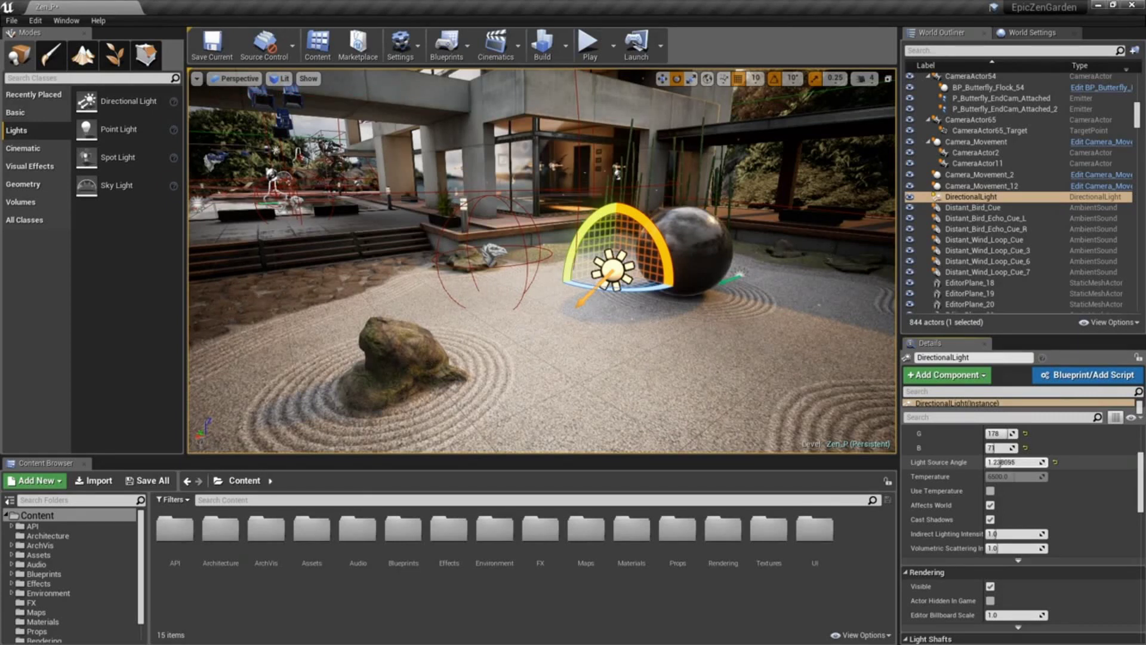
click(991, 491)
click(990, 491)
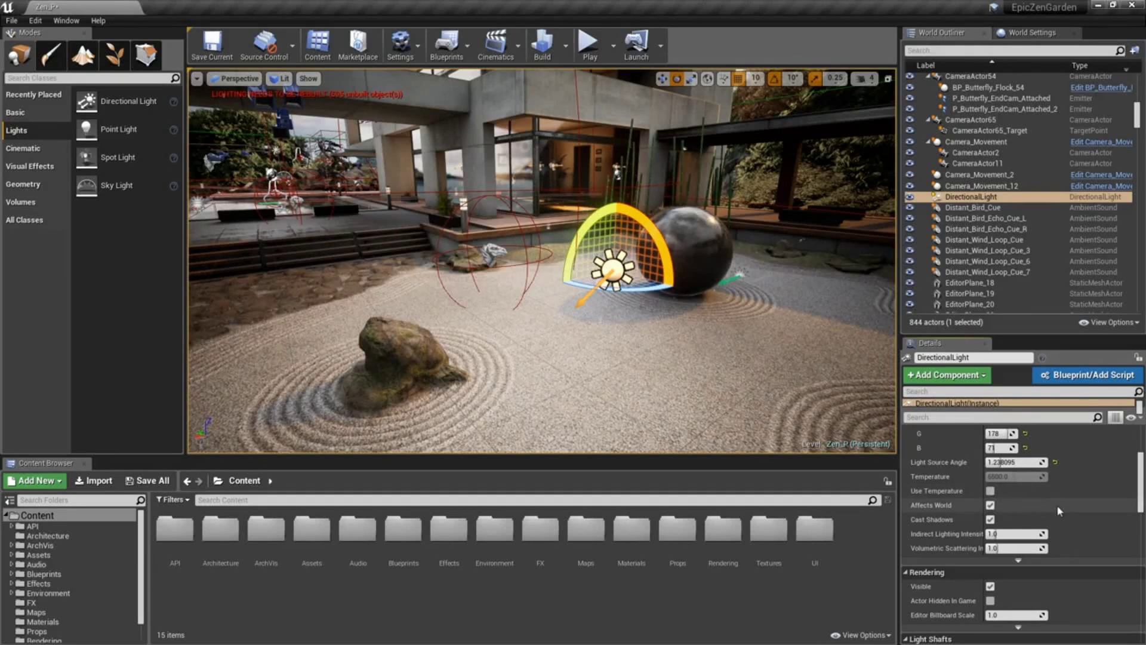
scroll(1051, 510, down, 4)
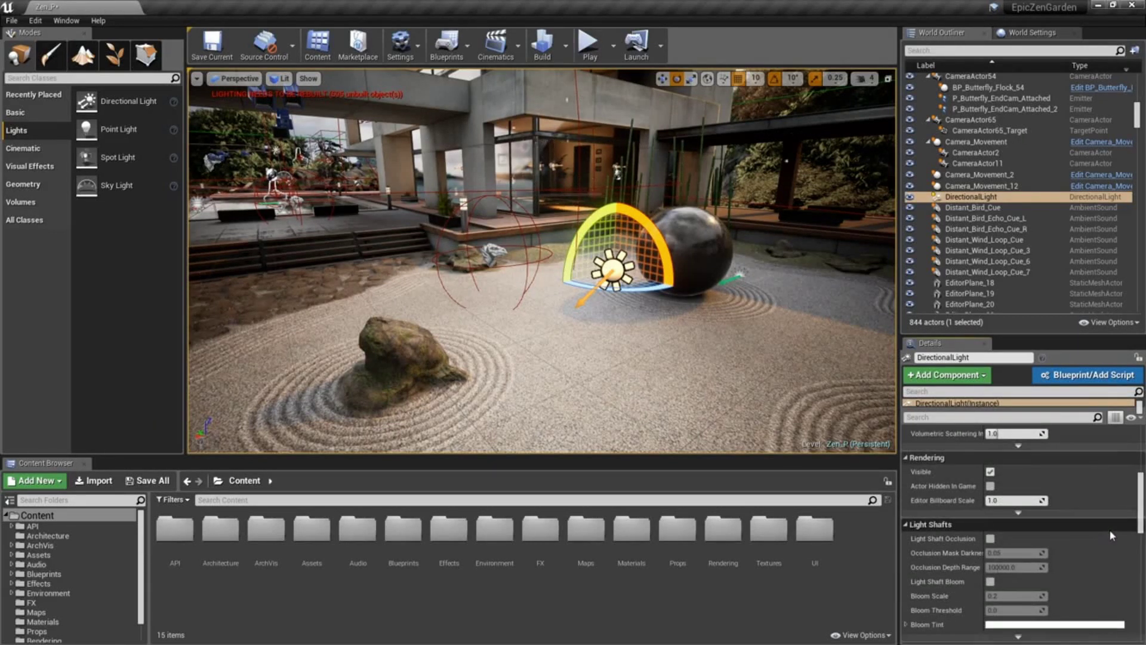
scroll(1111, 536, up, 5)
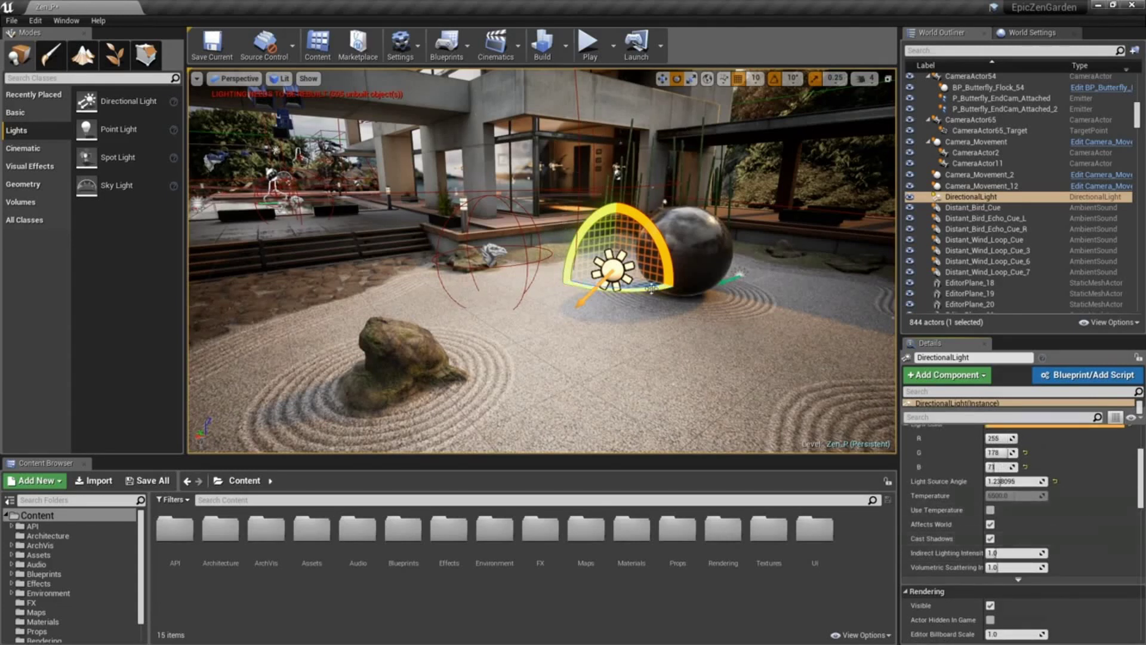
- Move the orange light left over the sand and re-tilt it to about -40 degrees
drag(623, 285, 546, 251)
key(w)
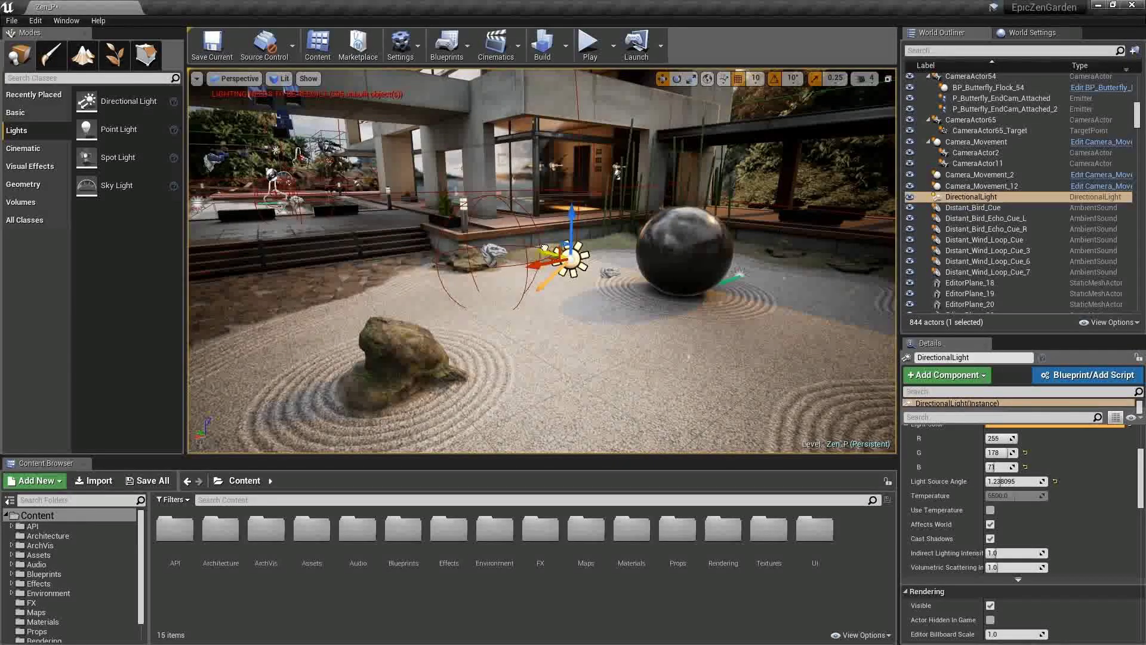
drag(568, 256, 513, 227)
key(ctrl+z)
key(ctrl+z)
key(ctrl+z)
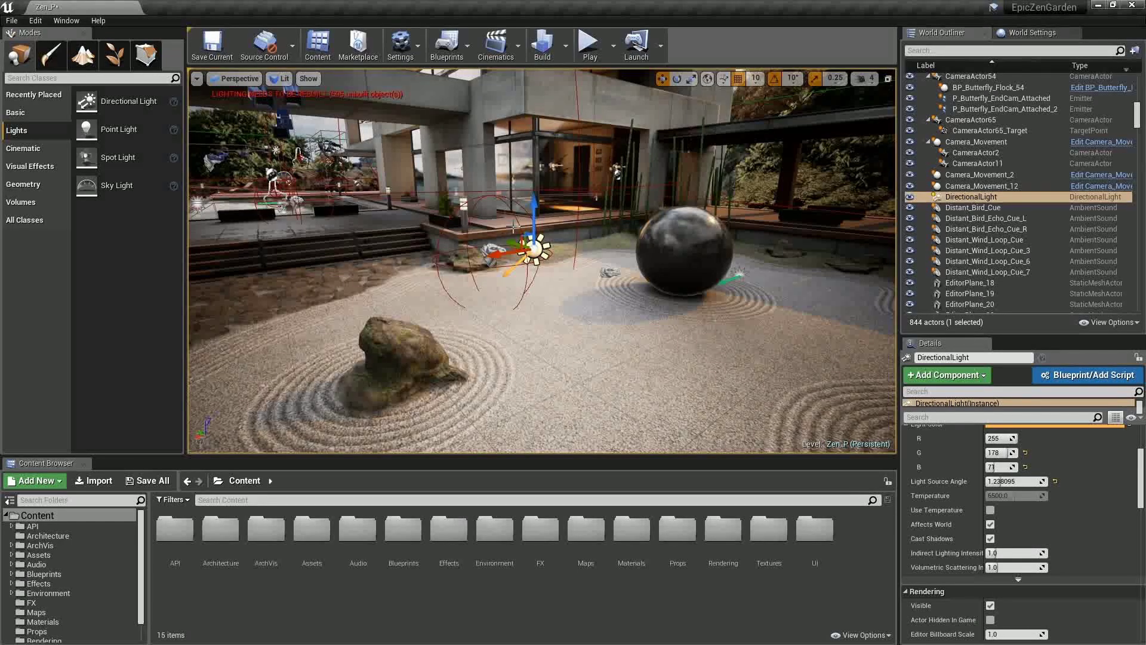
key(e)
drag(513, 227, 493, 257)
- Finish tilting the sun, then place a PointLight in front of the sphere, slightly above the sand
drag(486, 305, 484, 309)
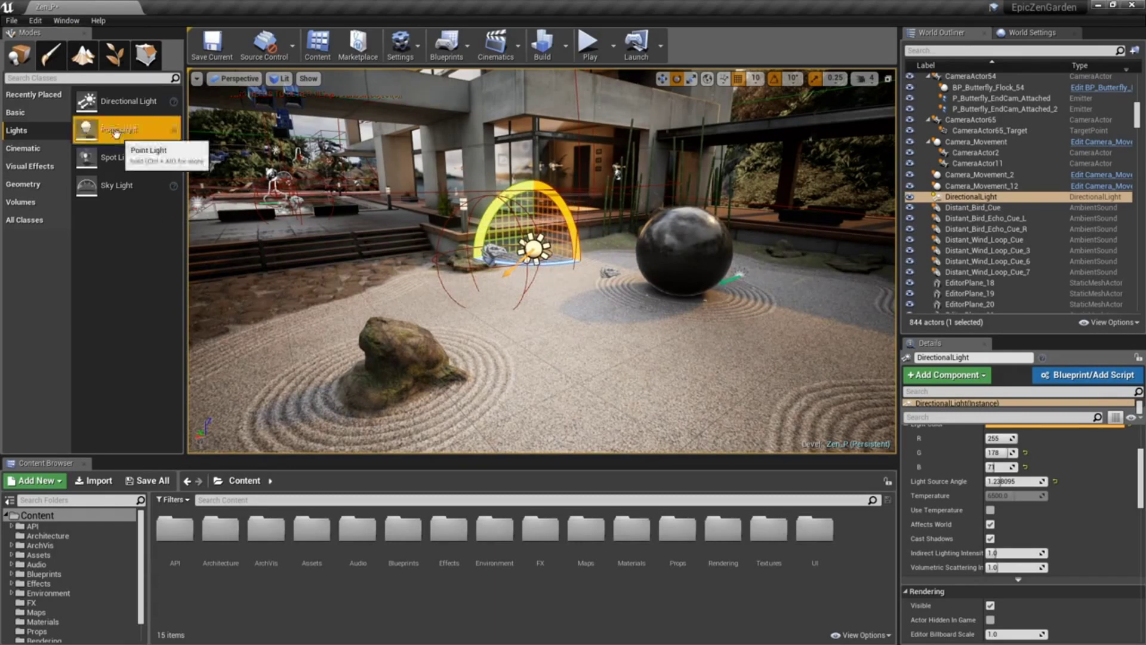
drag(90, 131, 737, 357)
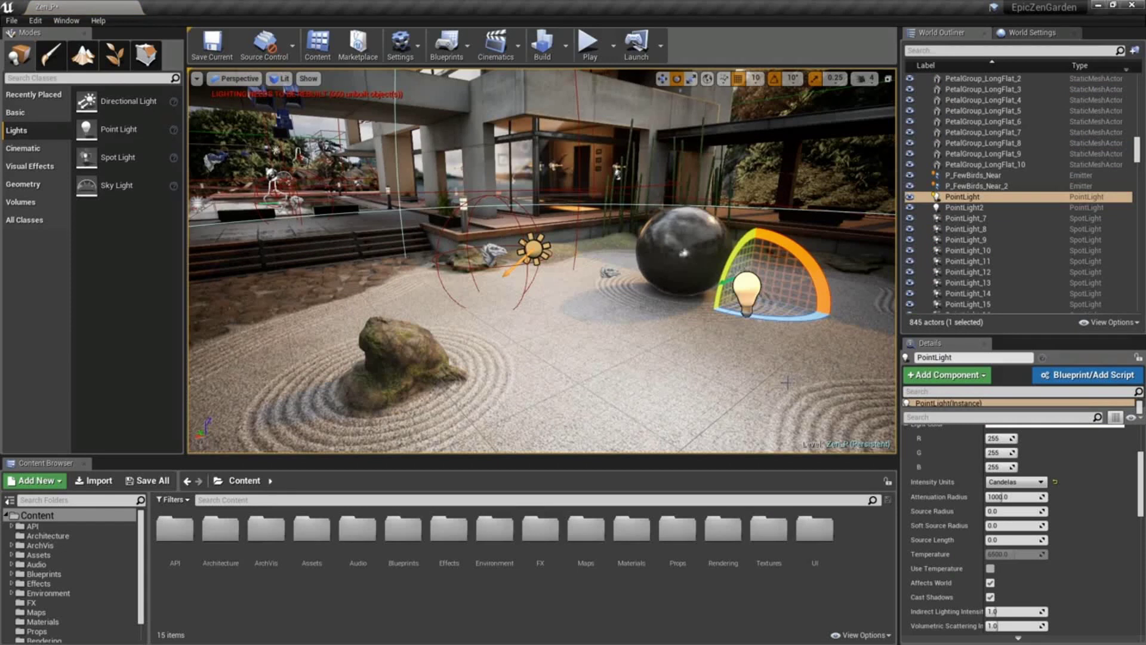
drag(698, 279, 608, 293)
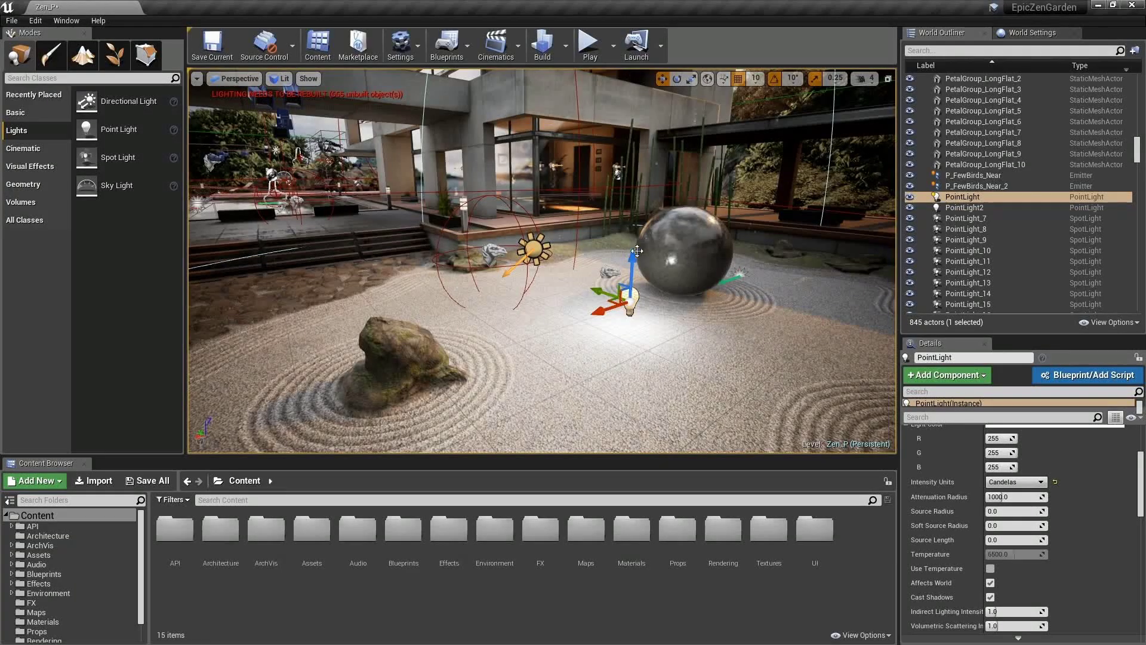
drag(637, 250, 637, 247)
scroll(640, 295, down, 10)
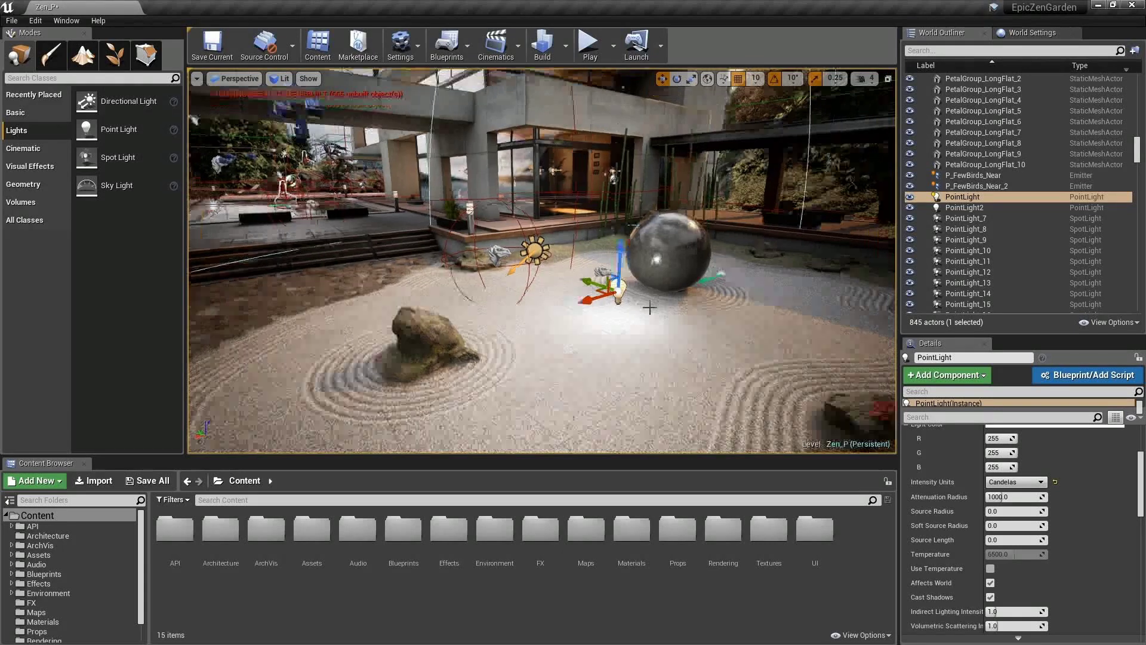
scroll(640, 295, up, 3)
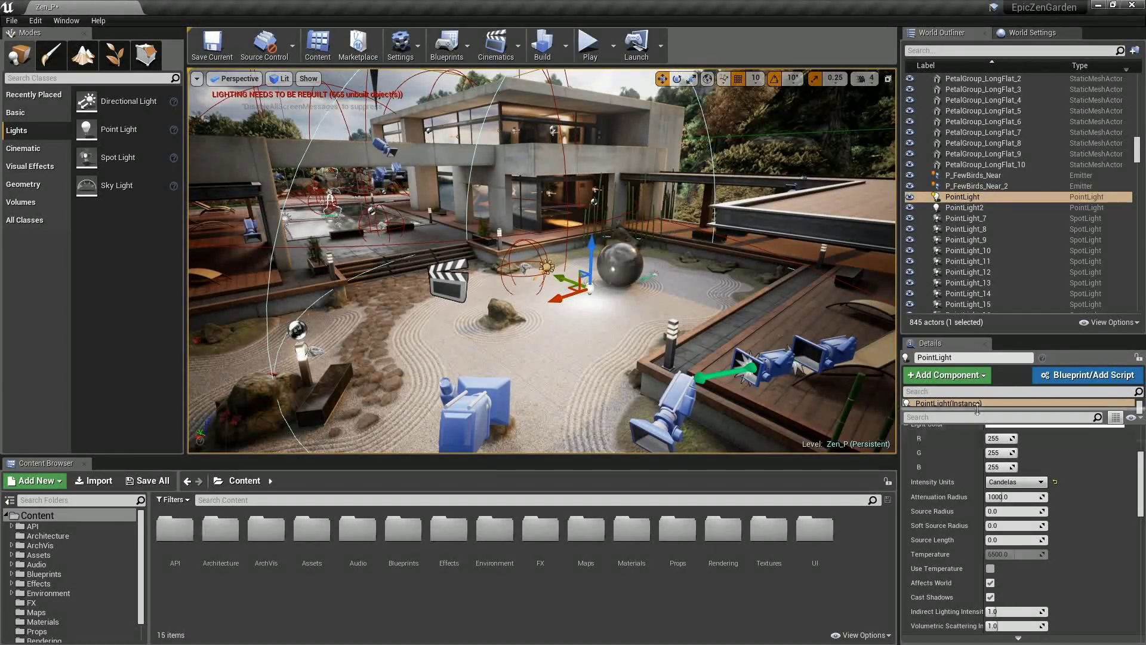
scroll(1144, 481, up, 2)
scroll(1144, 482, up, 2)
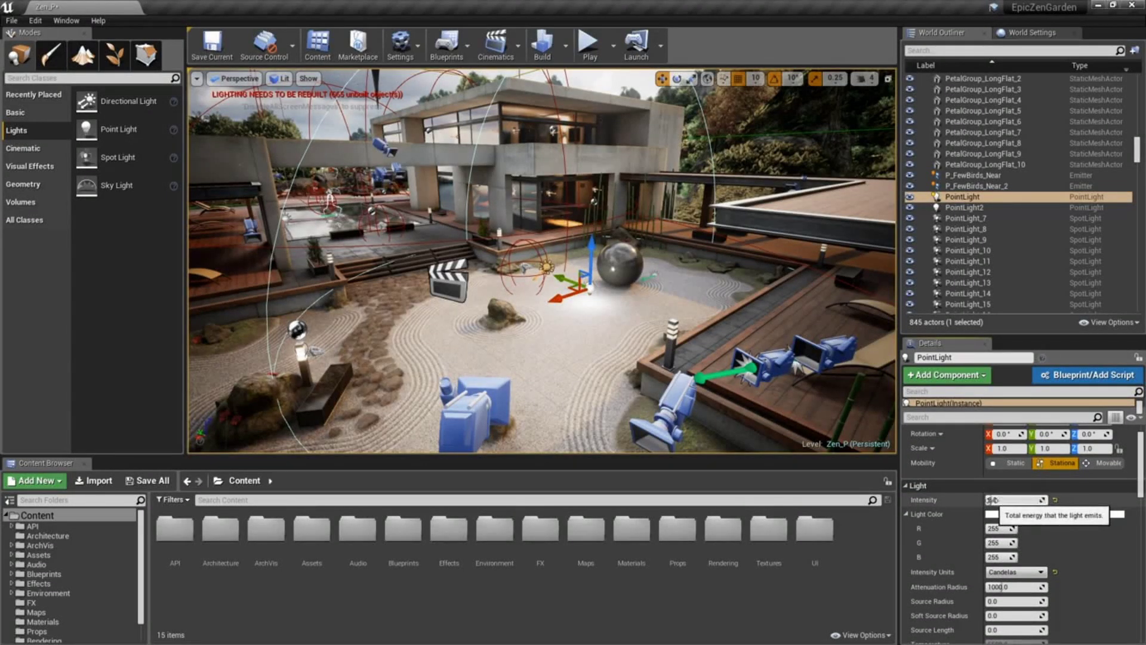
- Set the PointLight intensity to about 10.4 and its colour to blue (83, 111, 255)
mouse_move(991, 500)
mouse_down()
mouse_move(1036, 500)
mouse_move(1001, 499)
mouse_up()
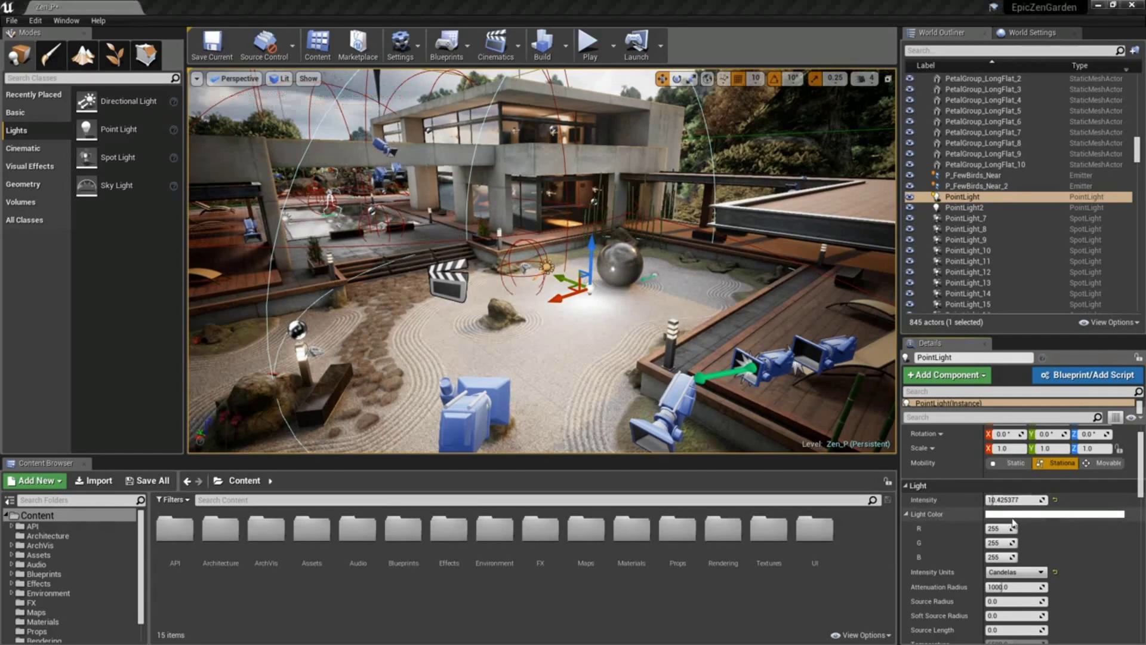
click(1015, 514)
click(806, 391)
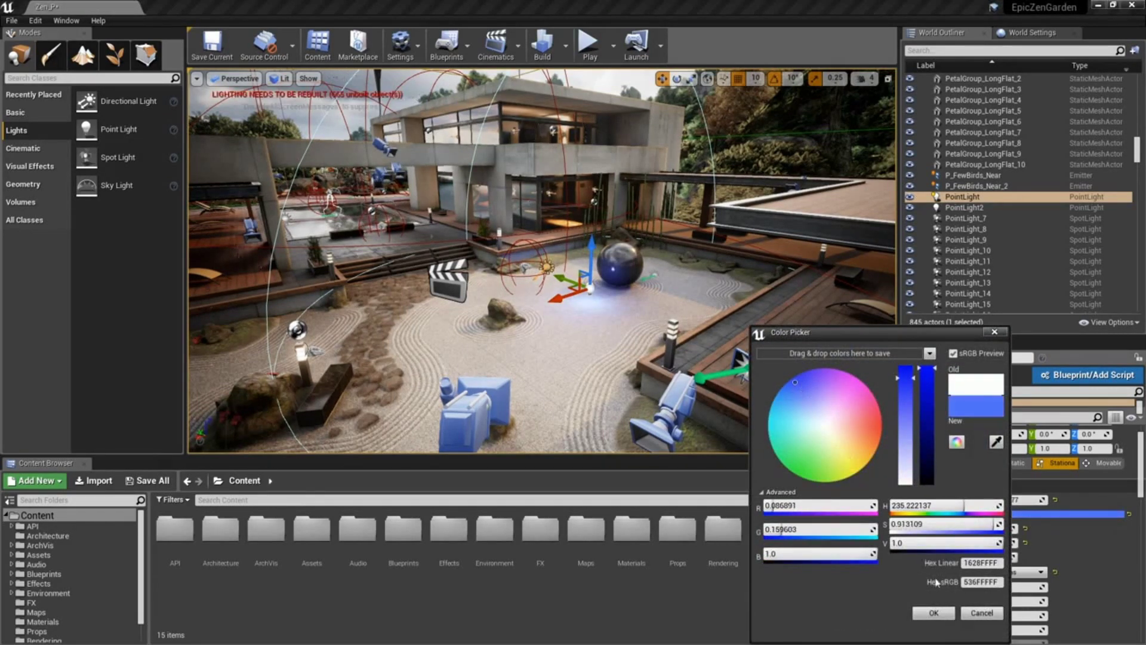
click(933, 613)
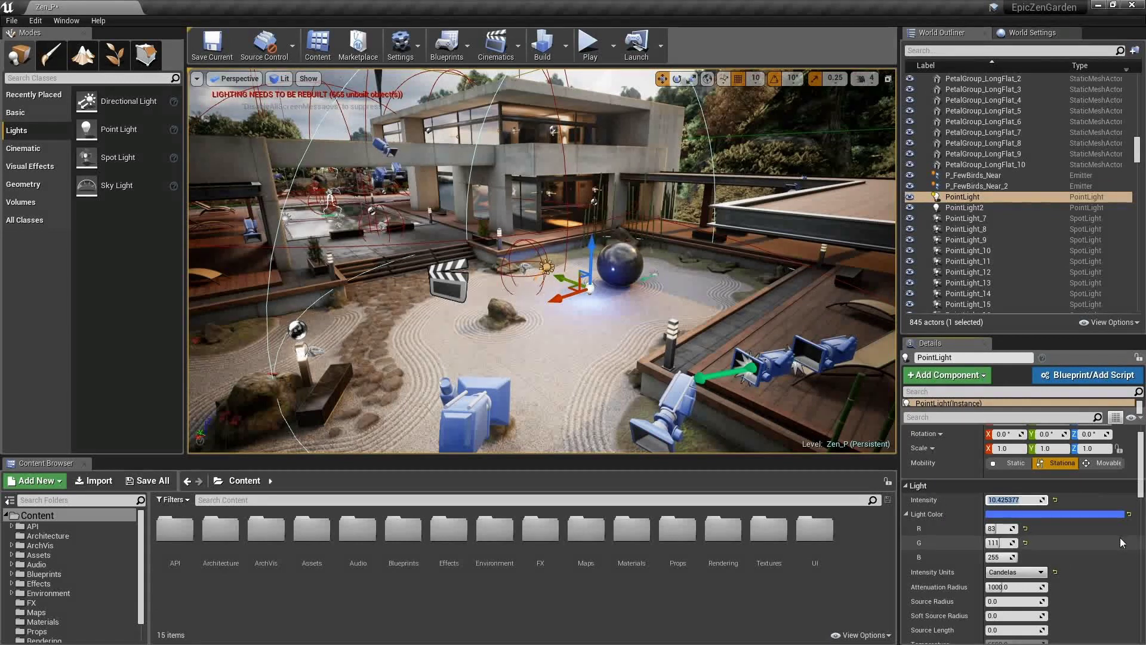
drag(1143, 449, 1143, 458)
scroll(957, 491, down, 1)
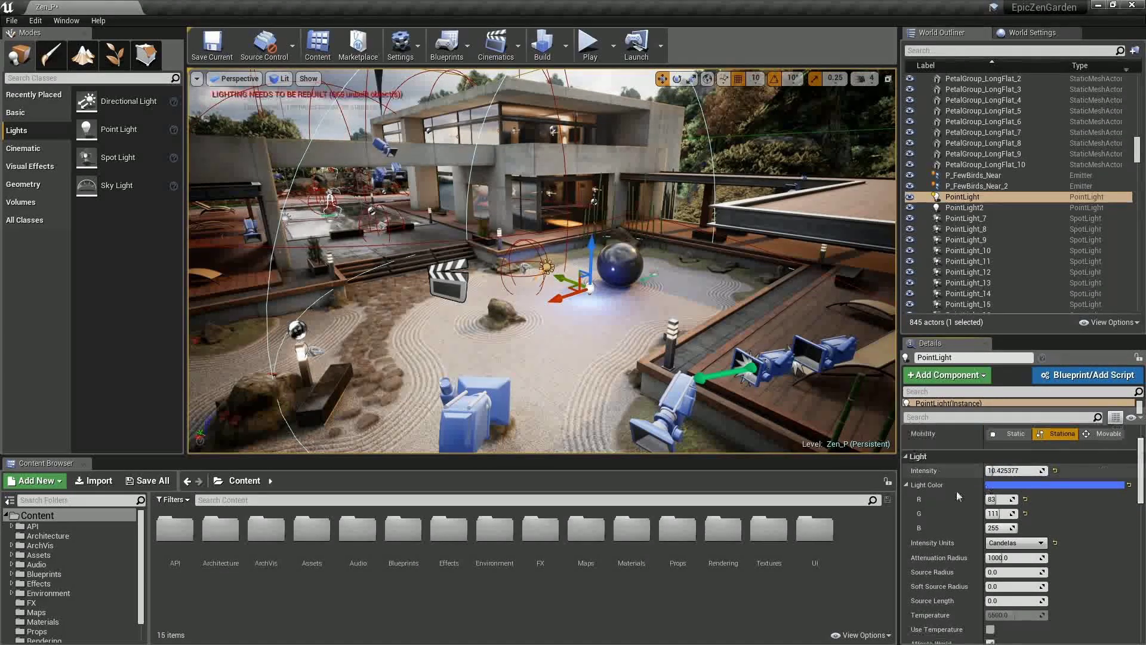
click(906, 485)
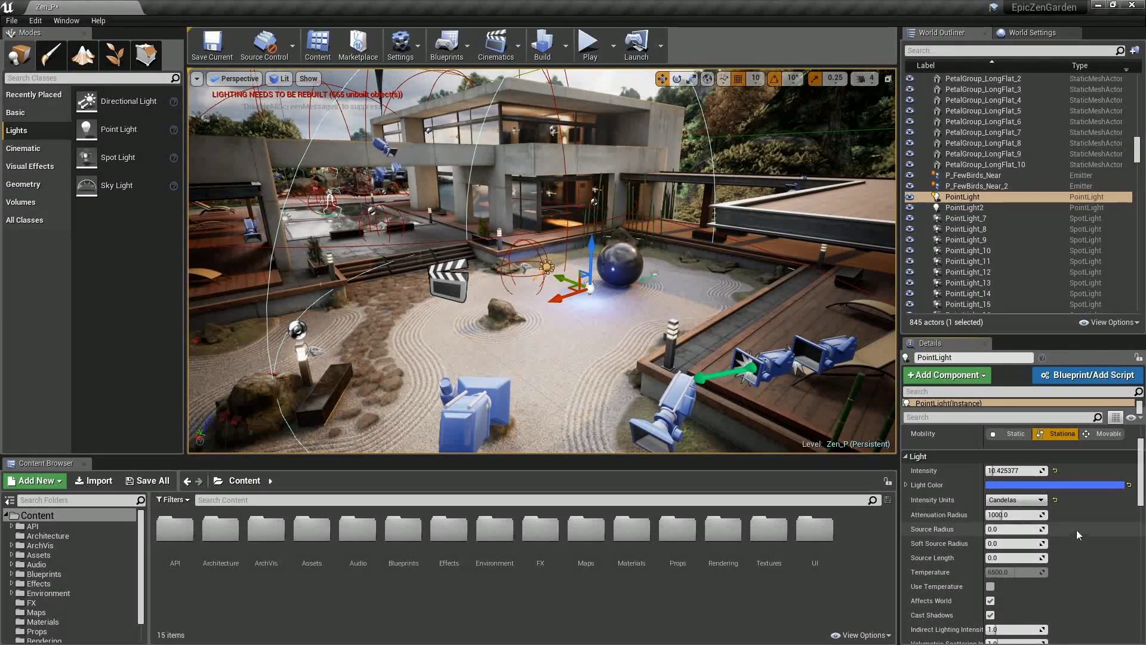
- Shrink the PointLight attenuation radius to about 547, shift it left, and add a SpotLight
drag(1014, 514, 943, 522)
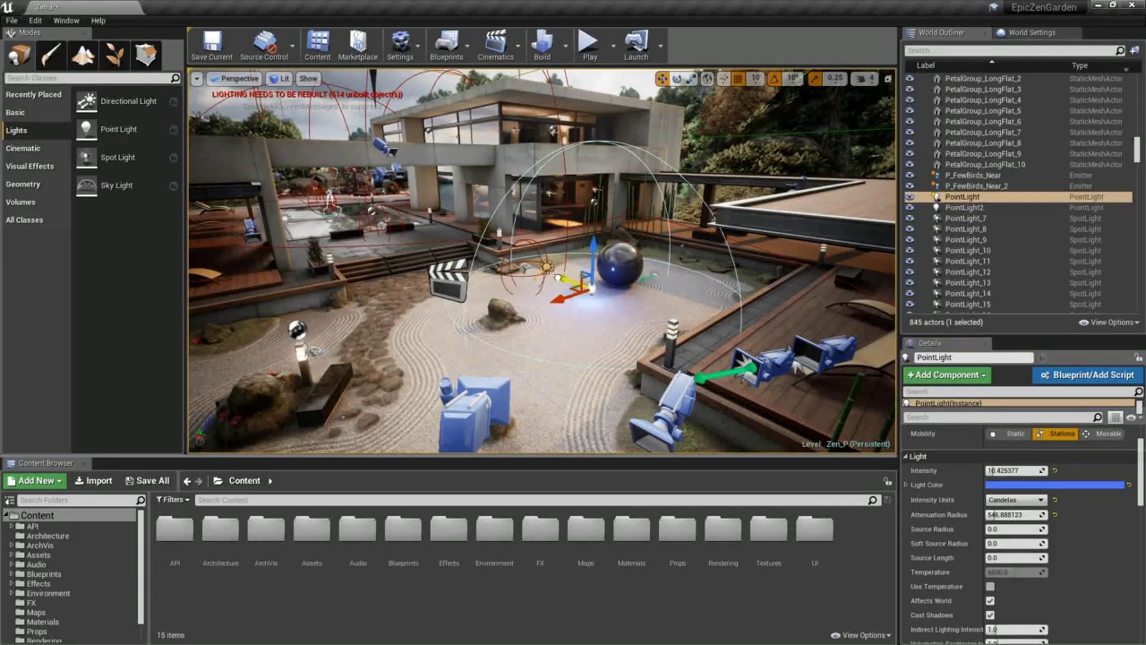
drag(591, 290, 550, 274)
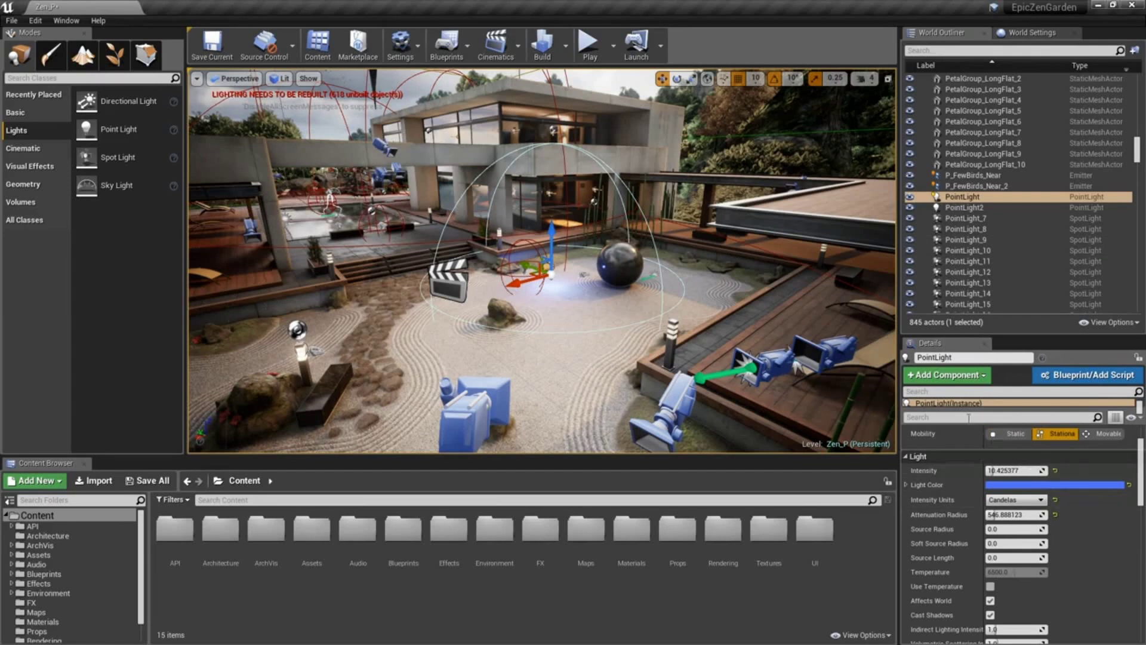
scroll(1141, 494, down, 2)
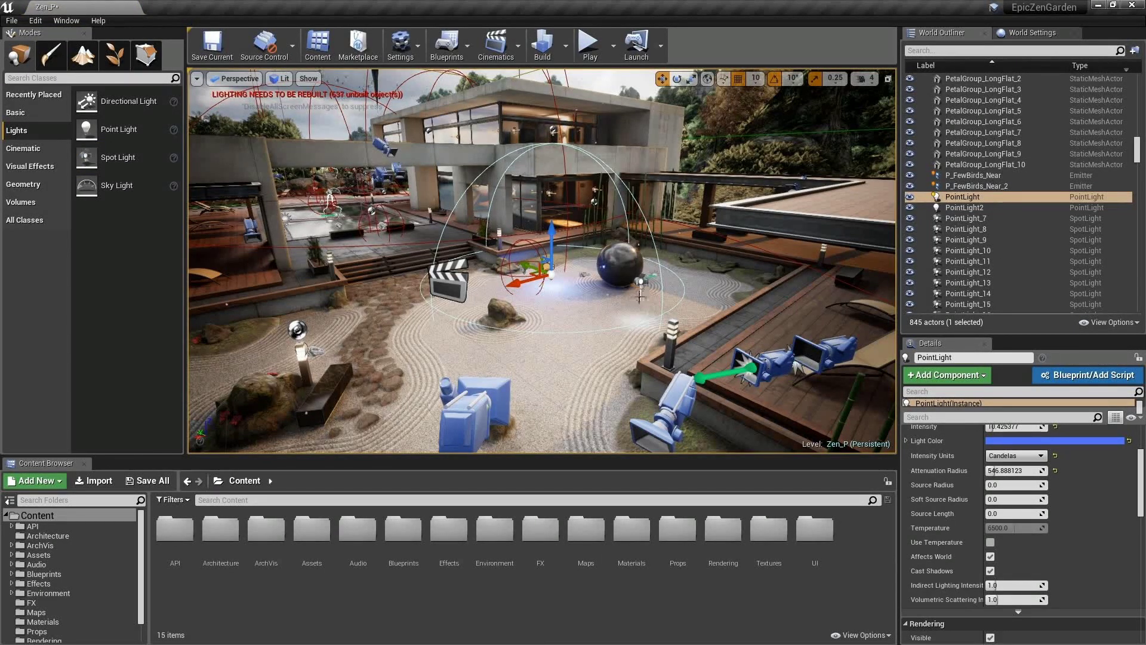
drag(640, 294, 641, 296)
- Raise the SpotLight higher above the dark sphere
drag(652, 240, 590, 225)
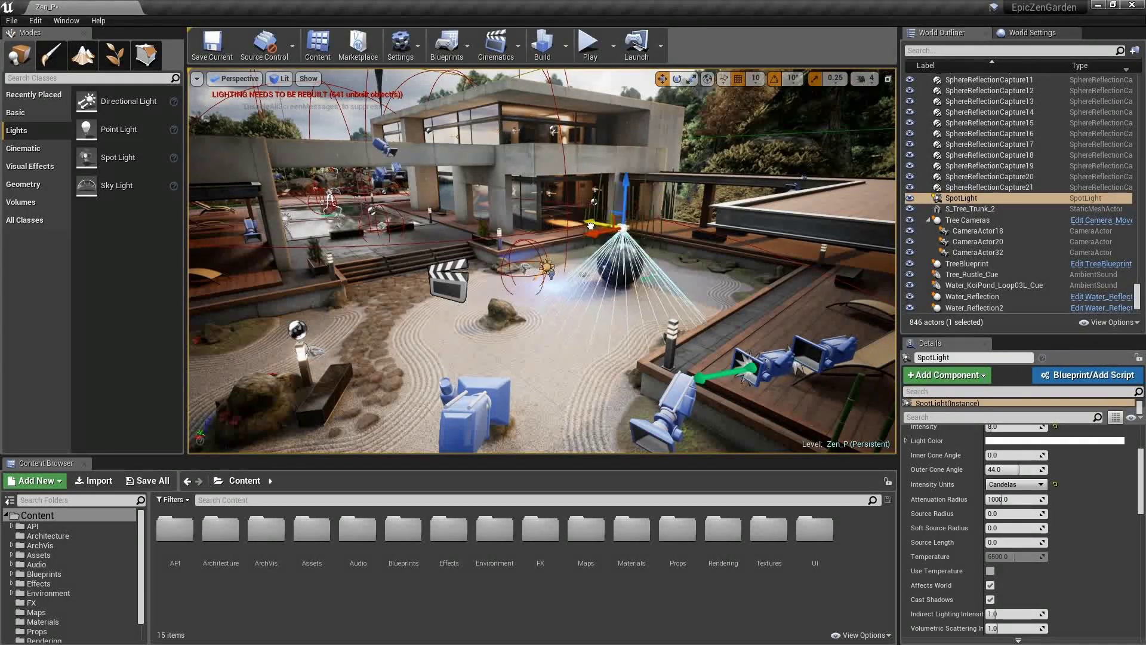
drag(625, 189, 625, 177)
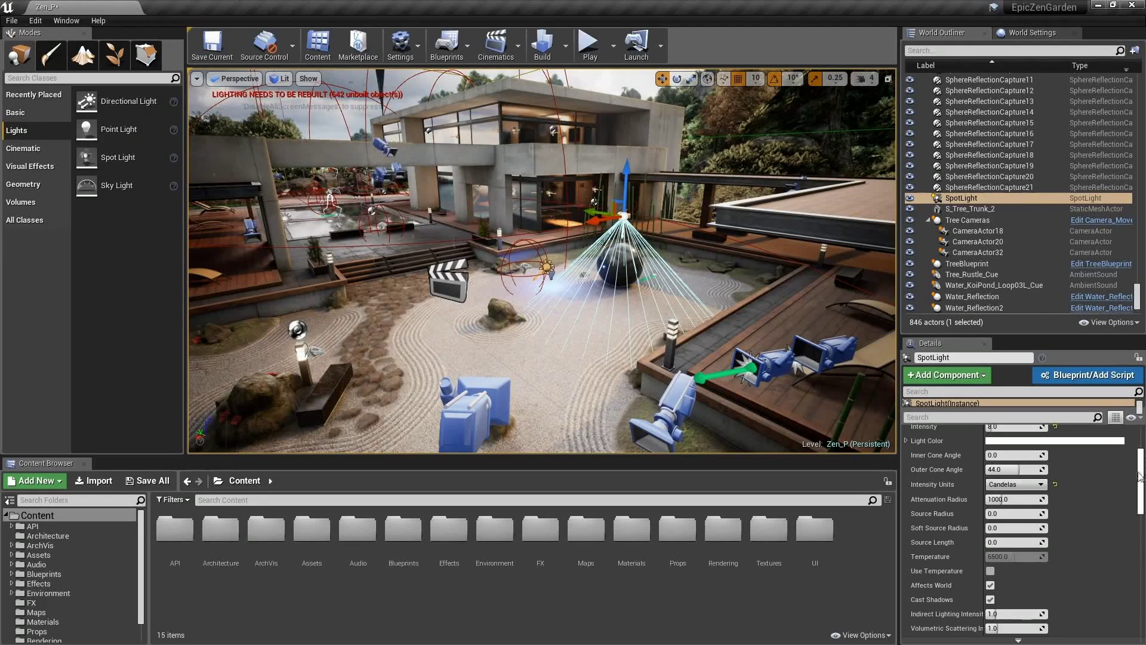
scroll(1141, 475, up, 5)
scroll(1134, 480, down, 4)
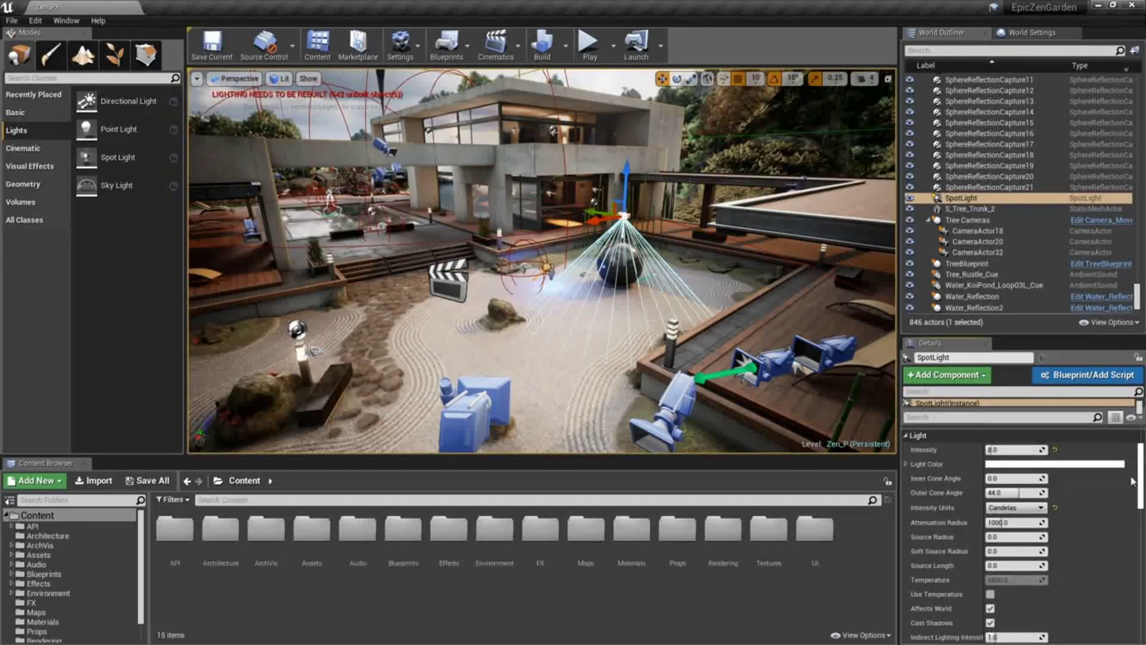
- Set the SpotLight intensity to about 98 and its colour to green (00FF9CFF)
mouse_move(1001, 449)
mouse_down()
mouse_move(1015, 449)
mouse_move(1003, 469)
mouse_up()
click(1003, 465)
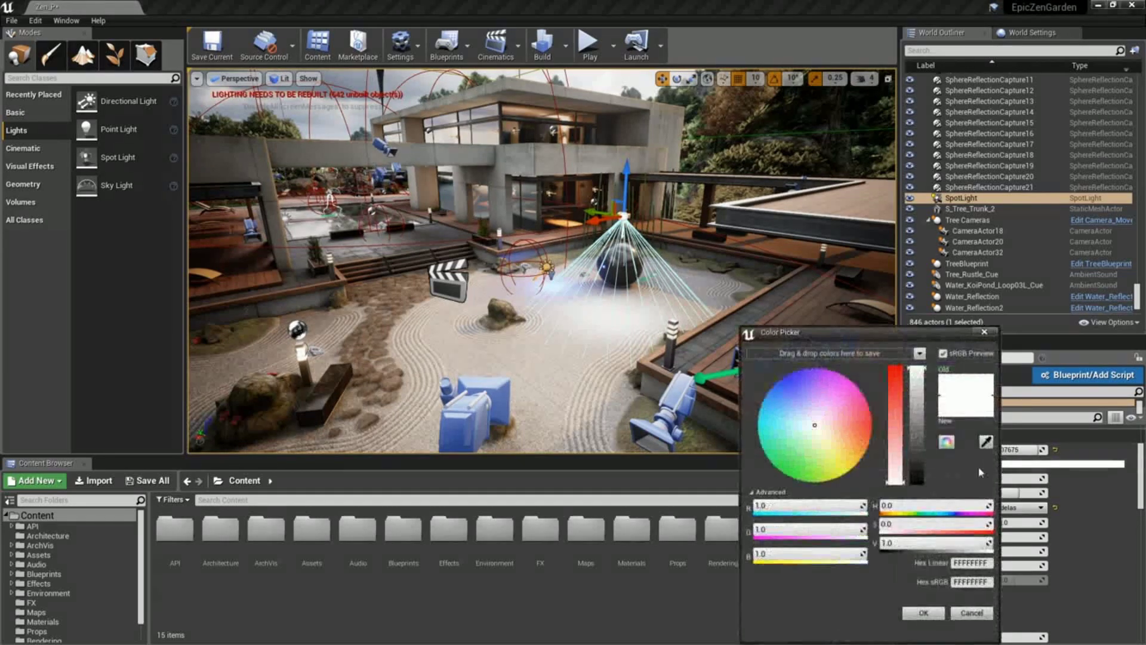
mouse_move(809, 409)
mouse_down()
mouse_move(760, 383)
mouse_move(758, 477)
mouse_up()
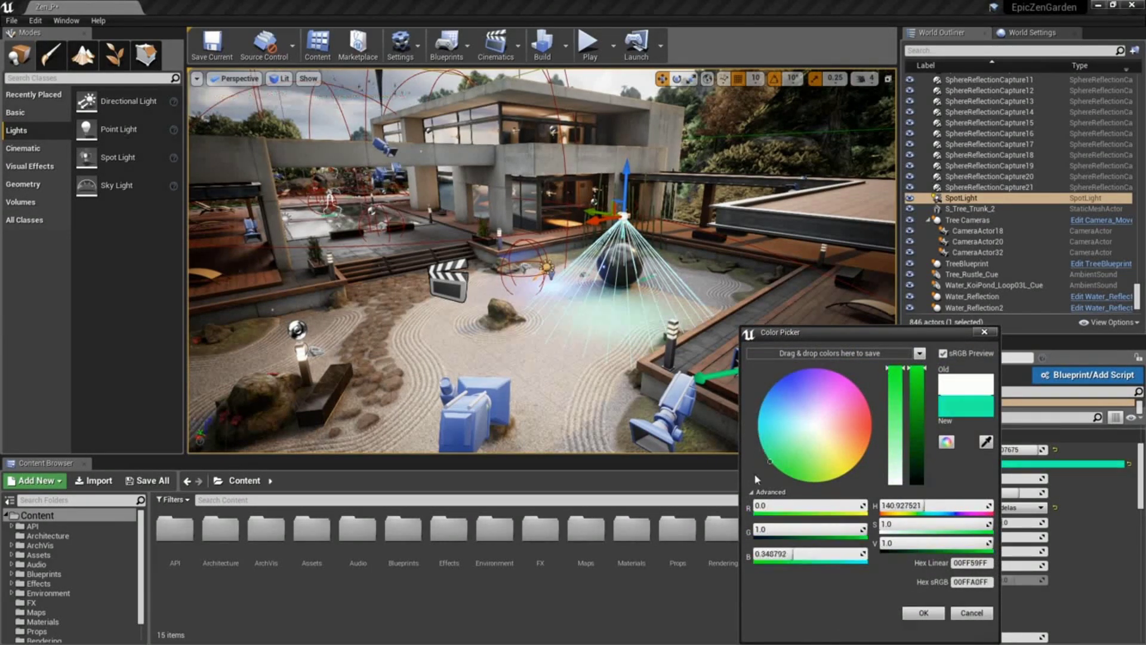
click(920, 611)
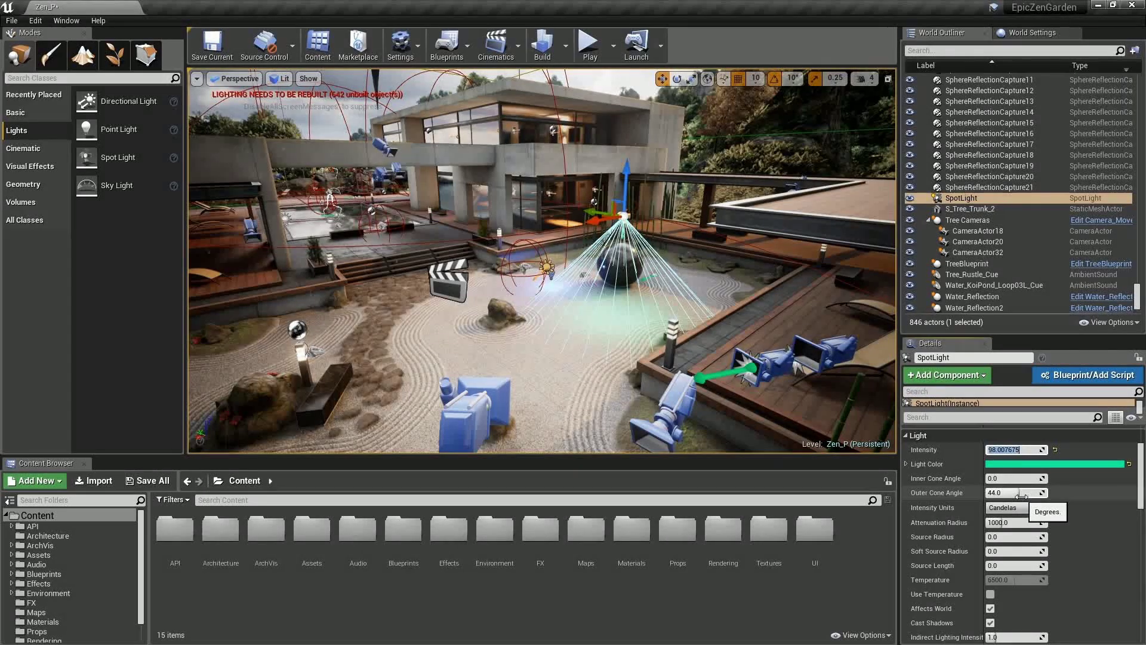
- Set the SpotLight cones to about 37.1 inner and 44.6 outer, and move it left and up
mouse_move(1021, 496)
mouse_down()
mouse_move(998, 480)
mouse_move(1015, 478)
mouse_up()
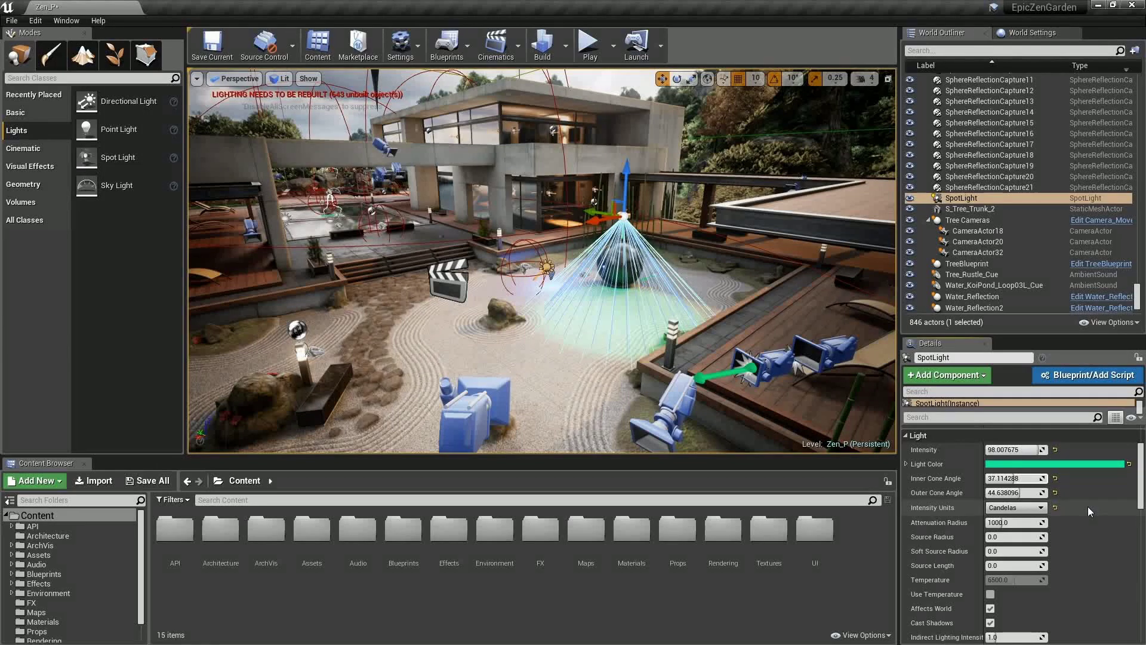
drag(592, 210, 422, 225)
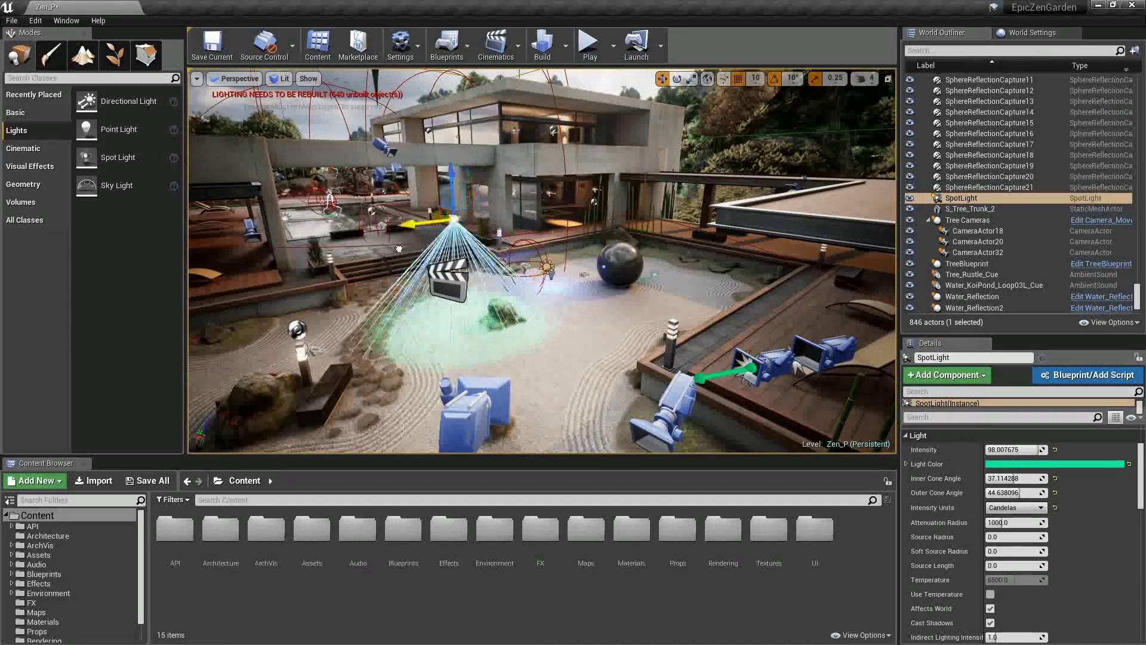
drag(453, 172, 450, 155)
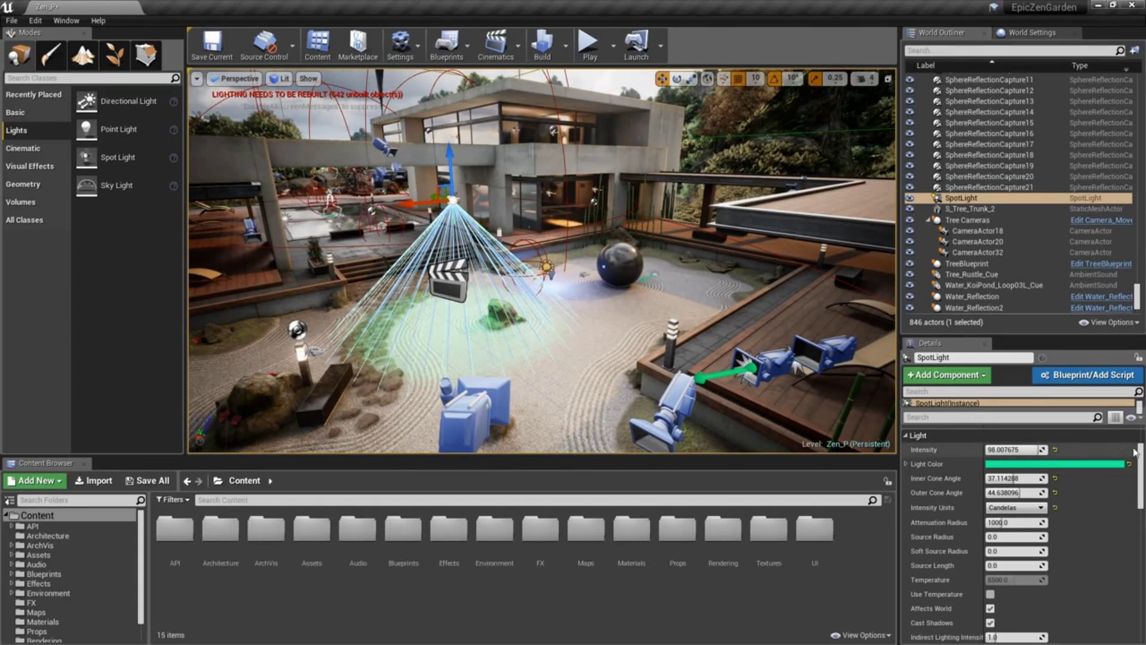
mouse_move(1143, 460)
mouse_down()
mouse_move(1144, 473)
mouse_move(1144, 450)
mouse_up()
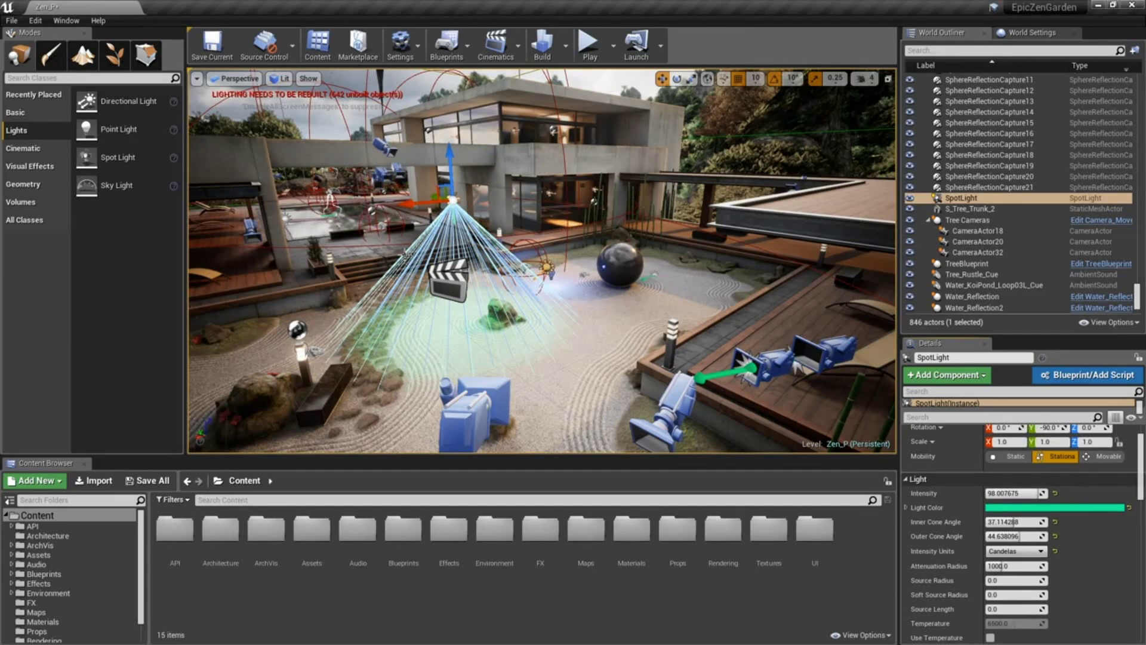